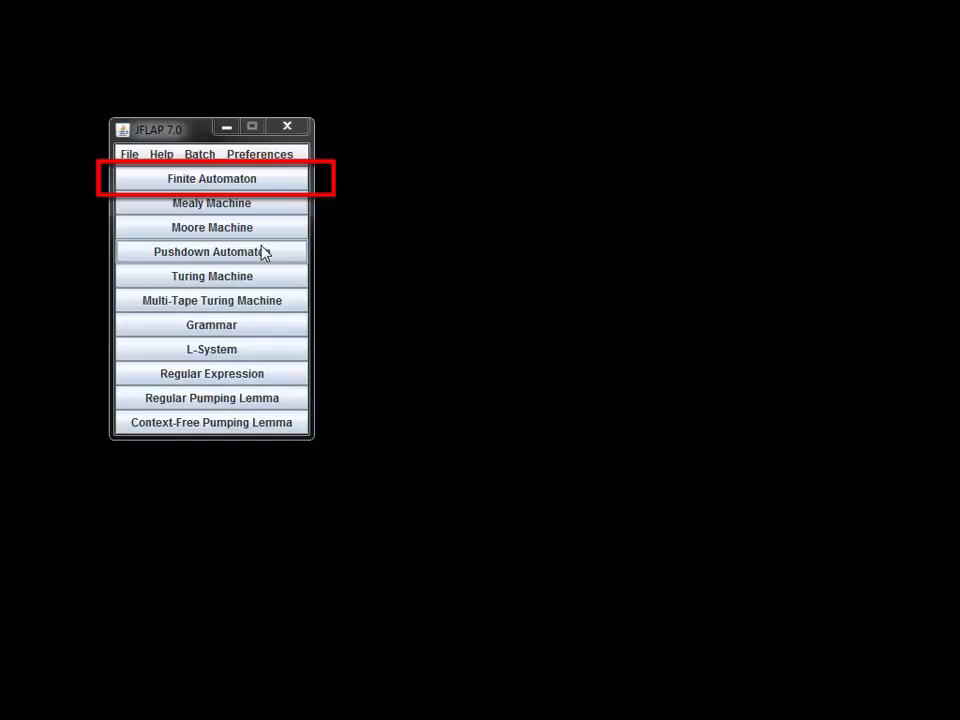
- Create a new finite automaton in an empty editor
left_click(222, 183)
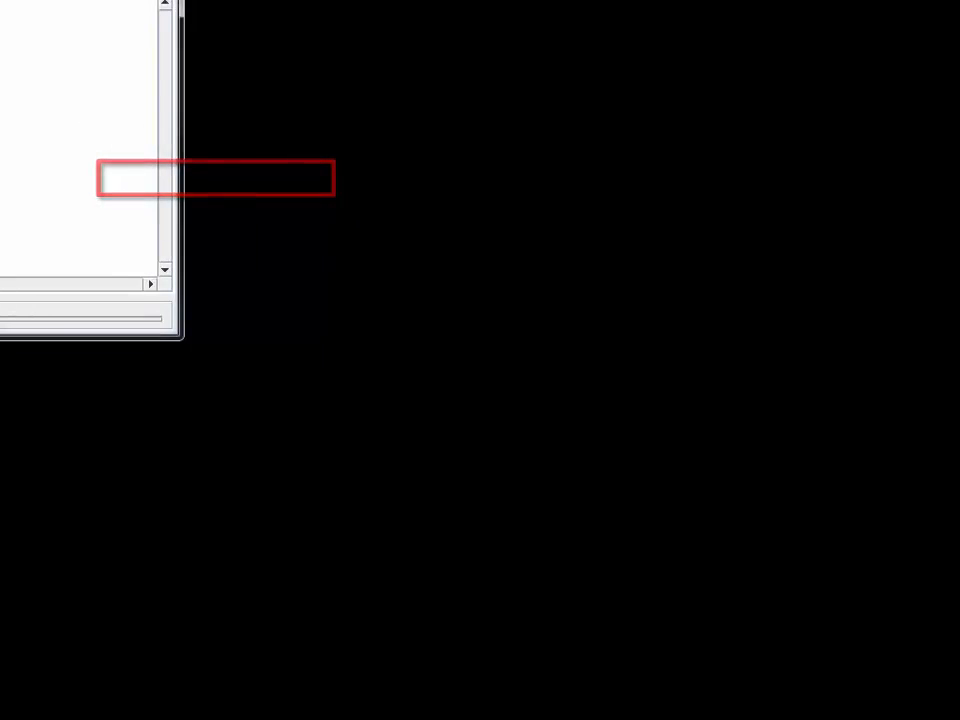
mouse_move(0, 0)
left_mouse_down()
mouse_move(449, 122)
mouse_move(507, 108)
left_mouse_up()
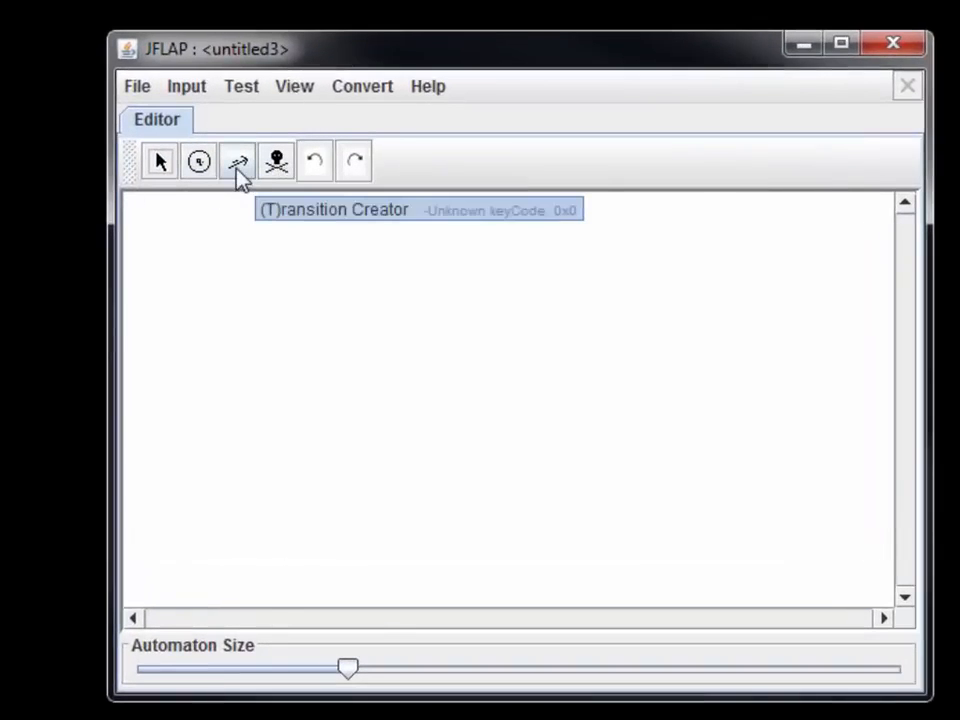
left_click(162, 165)
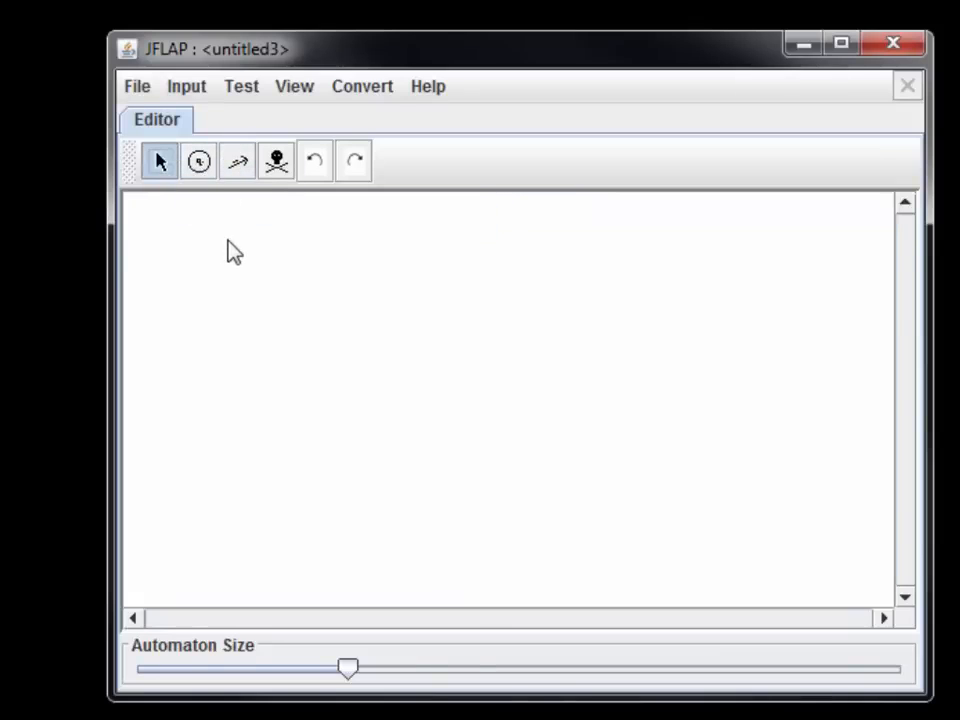
- Place three states in a triangle, one near the upper middle of the canvas and two lower down on either side
left_click(199, 171)
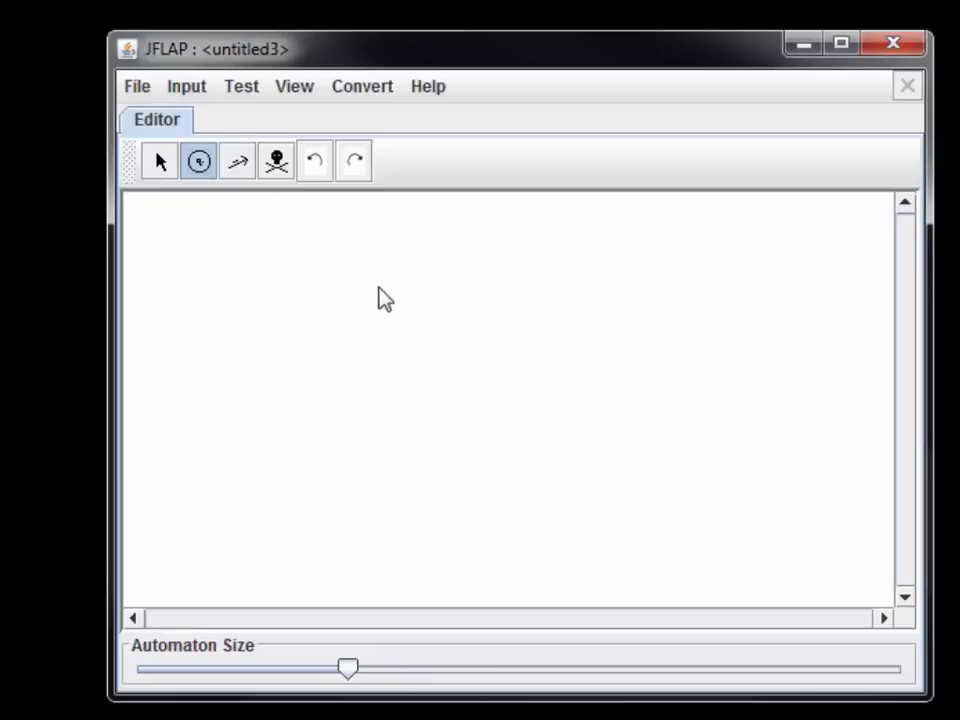
left_click(420, 265)
left_click(269, 417)
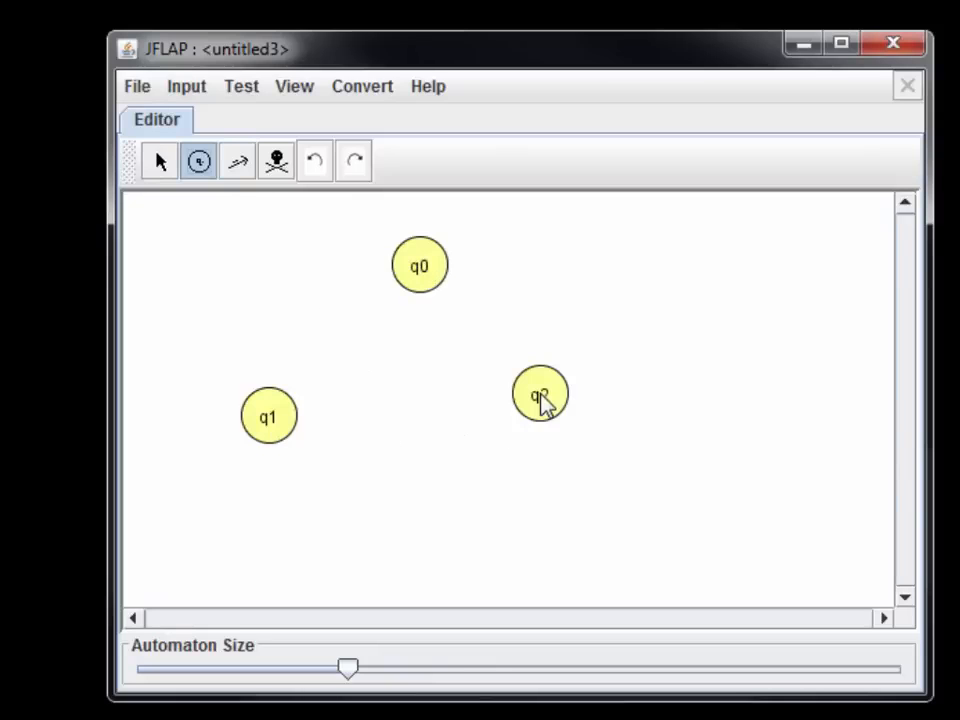
- Add four extra overlapping states just above state q2
left_click(512, 336)
left_click(509, 338)
left_click(535, 333)
left_click(576, 324)
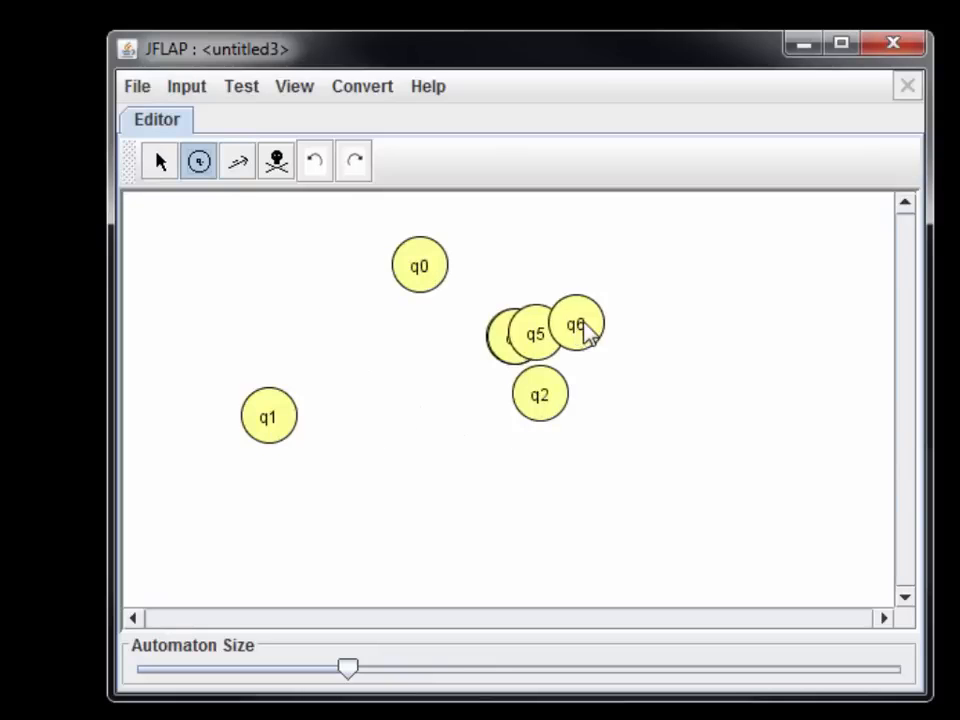
- Delete the four overlapping states q3 to q6, keeping q0, q1 and q2
left_click(279, 165)
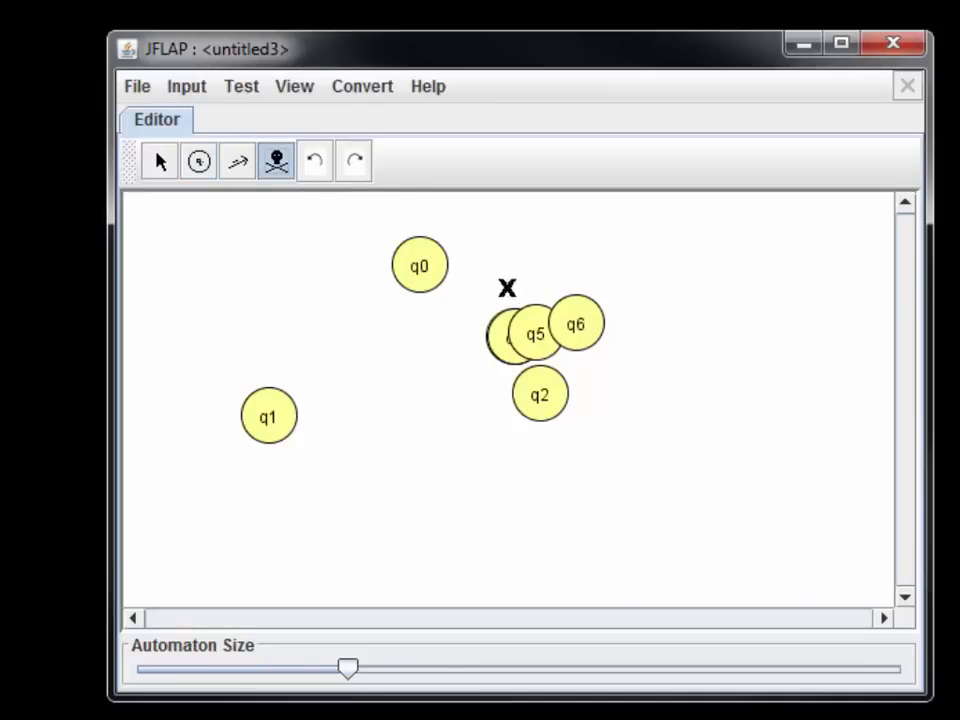
left_click(568, 326)
left_click(542, 334)
left_click(510, 337)
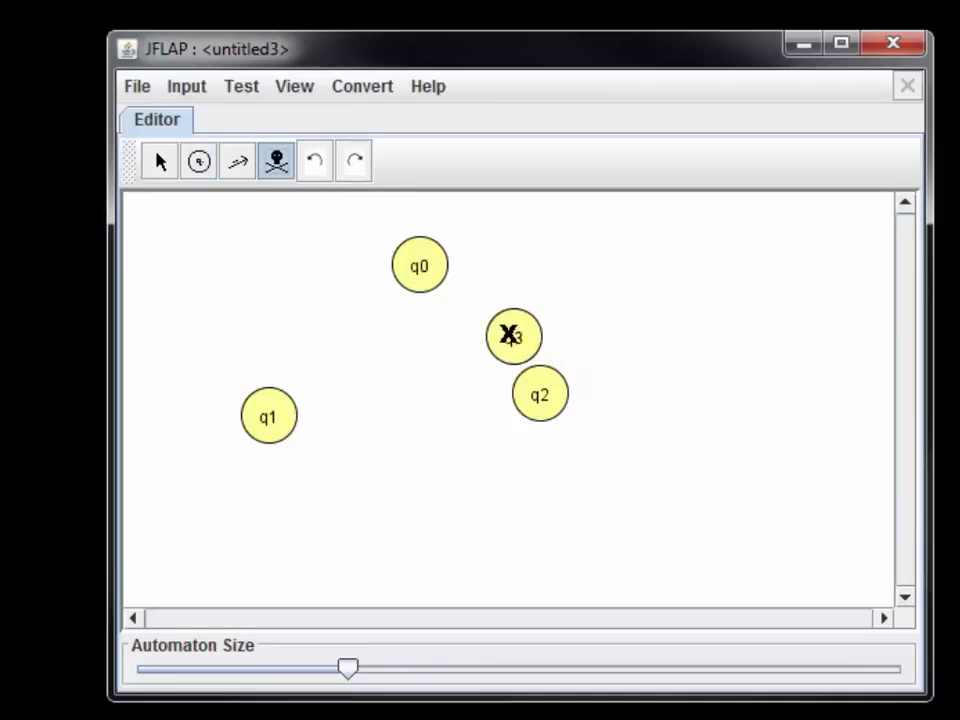
left_click(508, 336)
- Create transitions with empty labels from state q0 to q1 and from q0 to q2
left_click(241, 166)
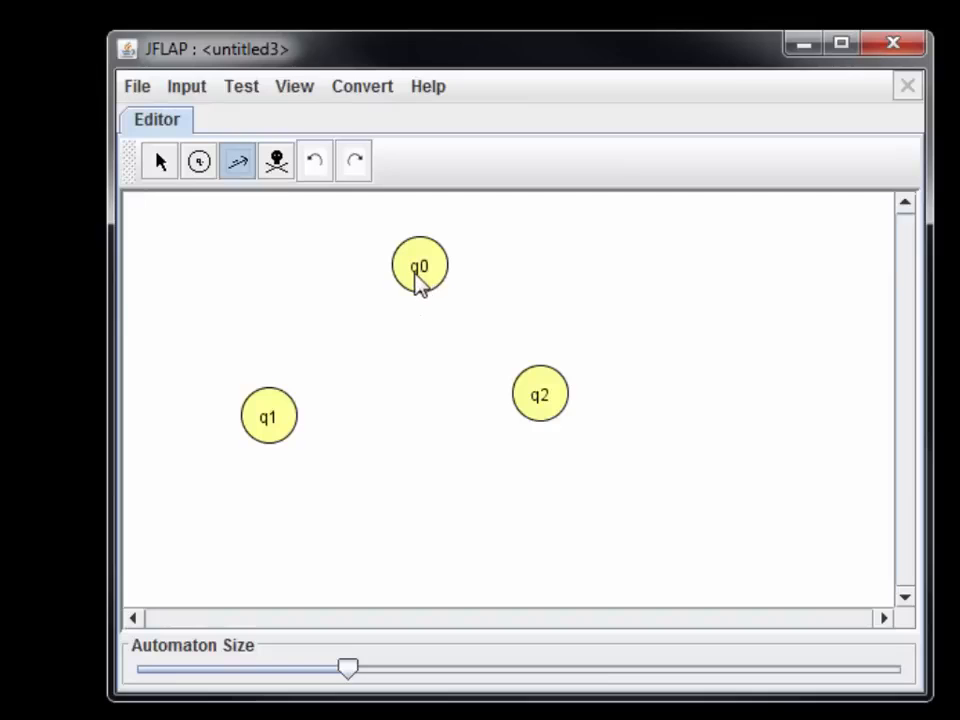
left_click_drag(418, 284, 270, 415)
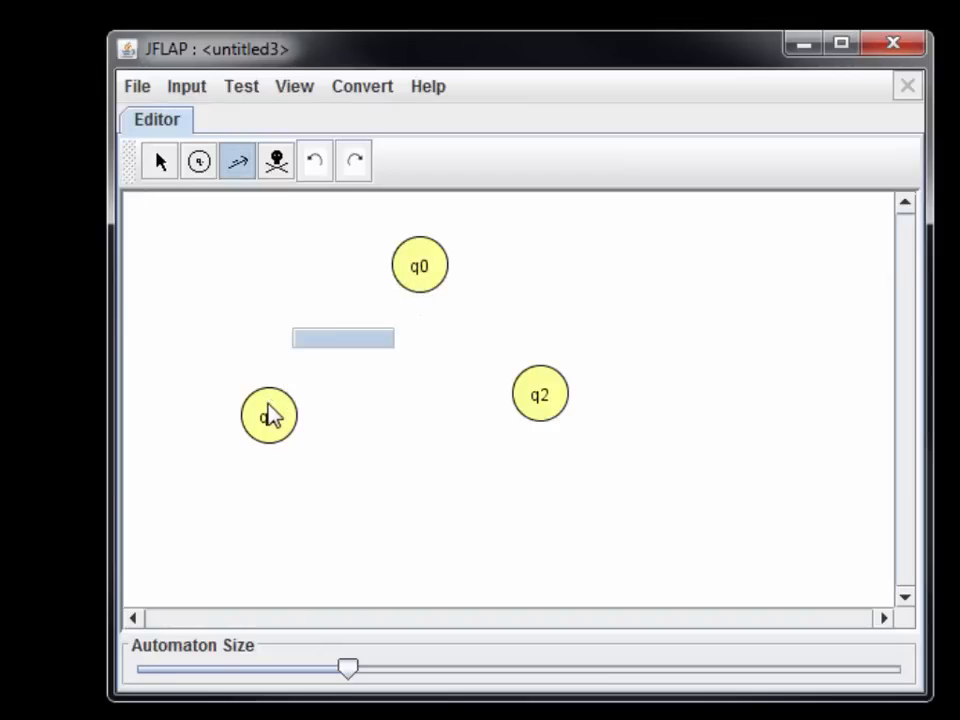
left_click(336, 352)
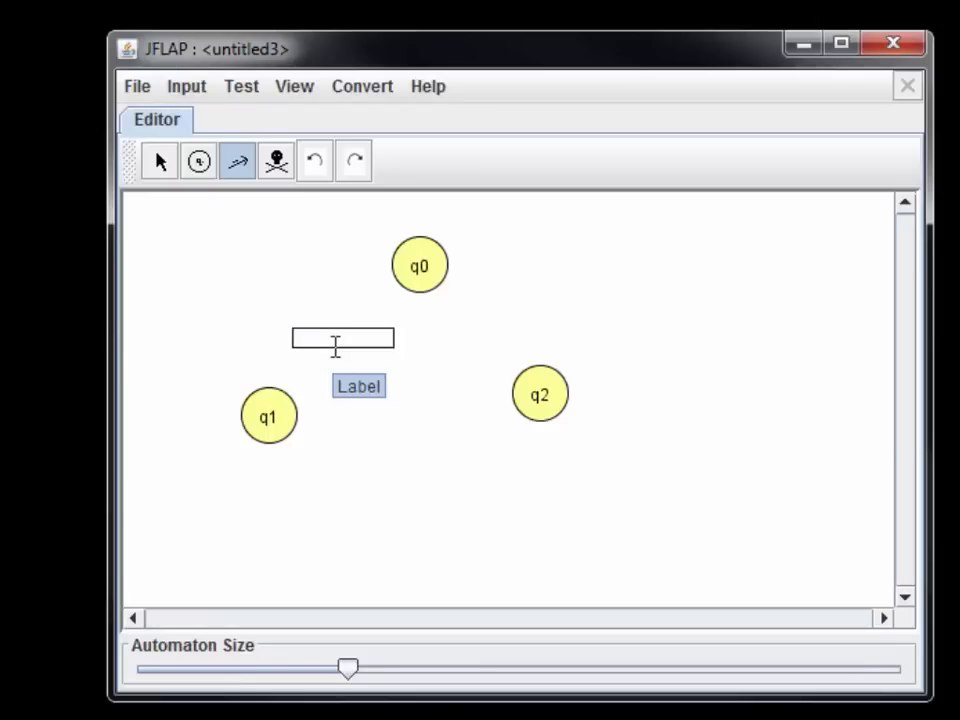
key("Return")
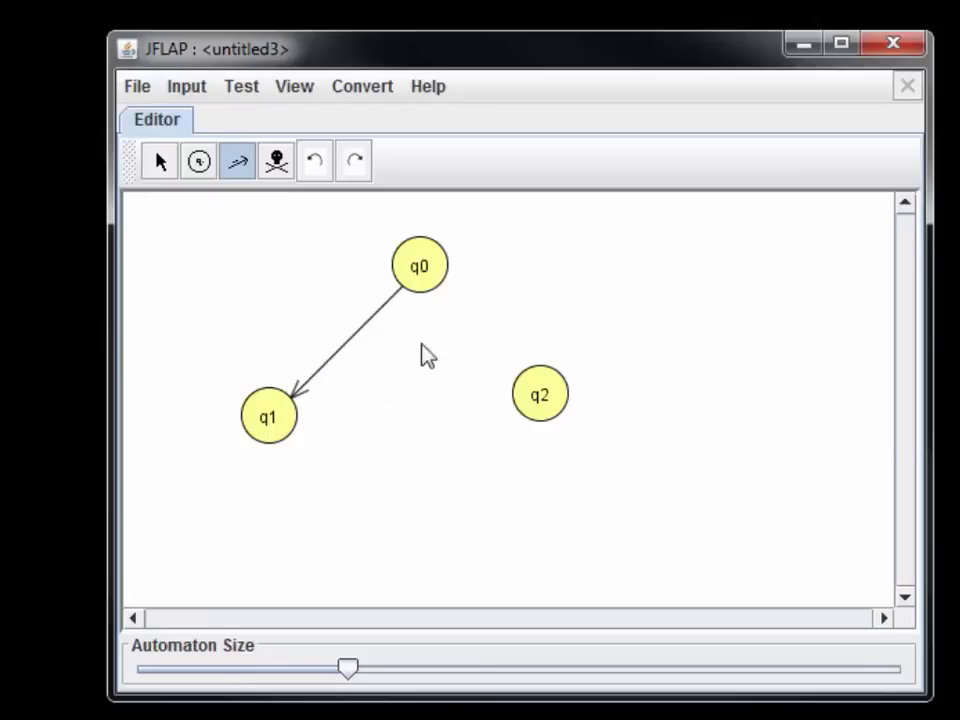
left_click_drag(433, 272, 540, 392)
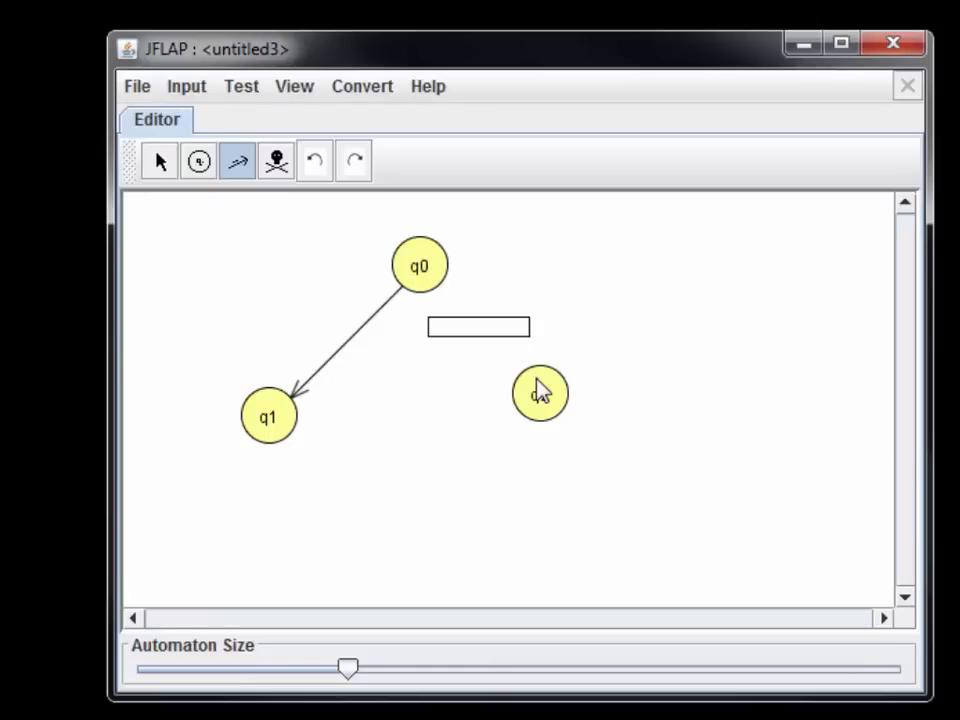
key("Return")
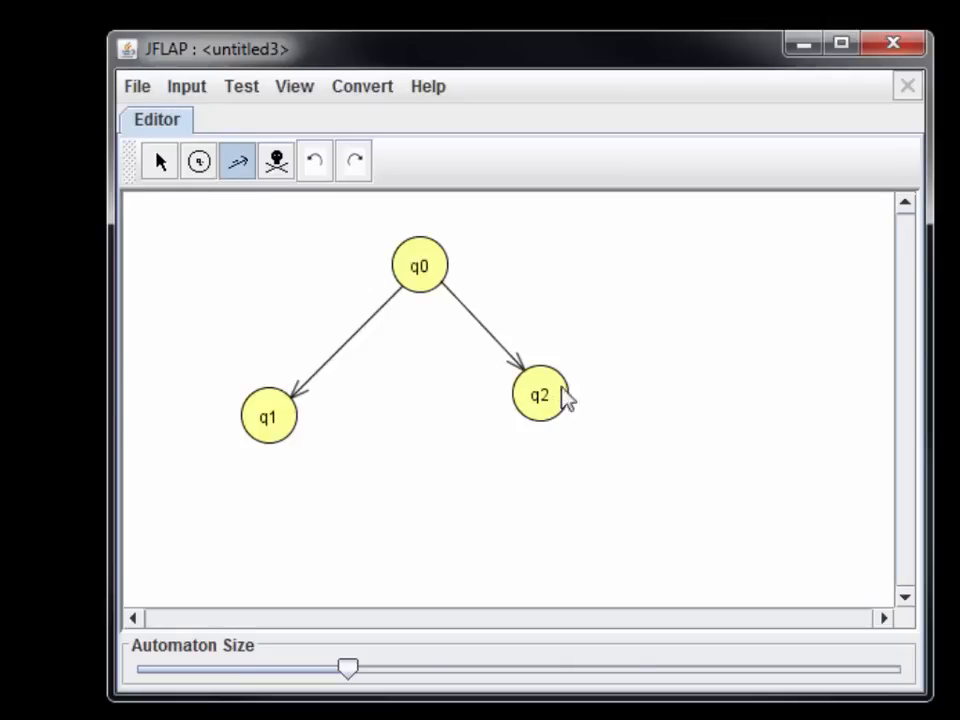
- Move state q2 slightly down and inward towards q1
left_click(163, 164)
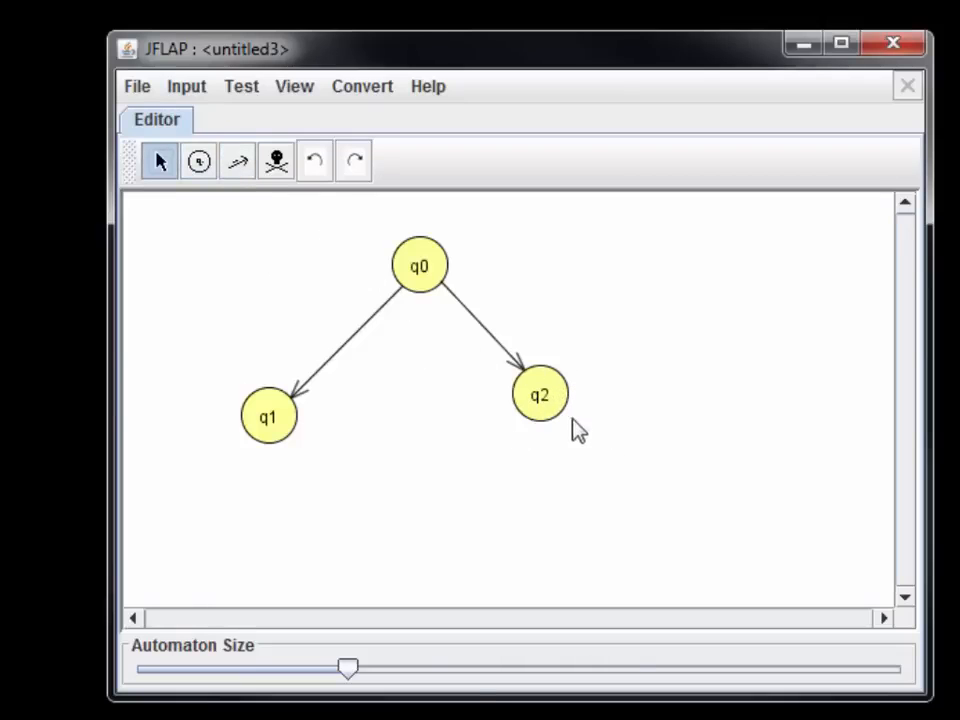
mouse_move(544, 392)
left_mouse_down()
mouse_move(459, 459)
mouse_move(527, 444)
mouse_move(636, 386)
mouse_move(506, 441)
mouse_move(501, 373)
mouse_move(527, 401)
left_mouse_up()
- Mark state q0 as final and initial, and remove both markings again
left_click(432, 280)
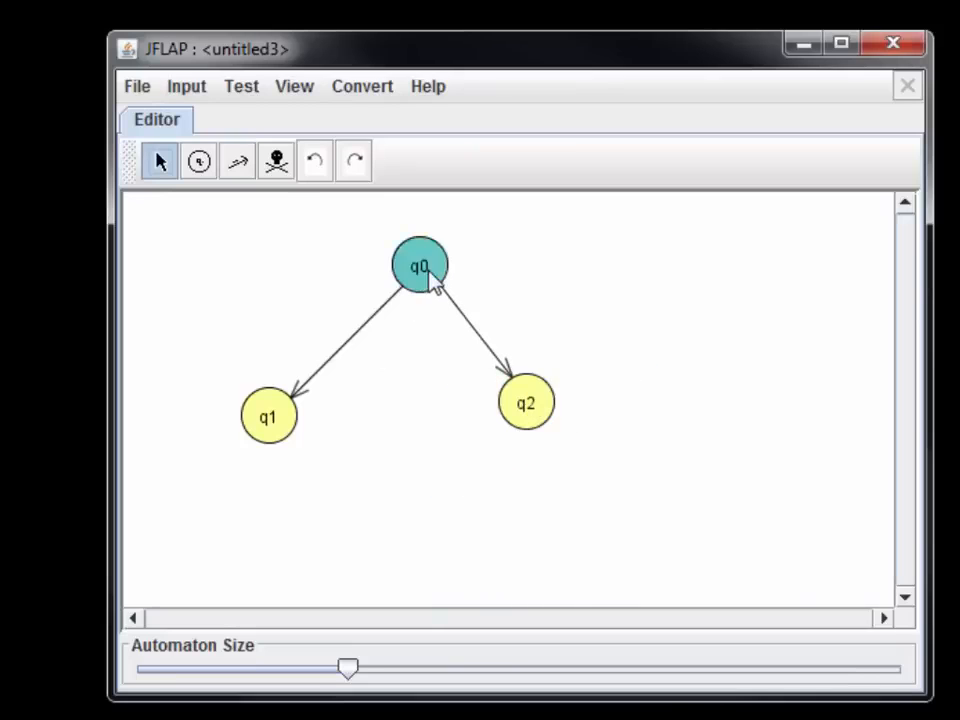
right_click(423, 273)
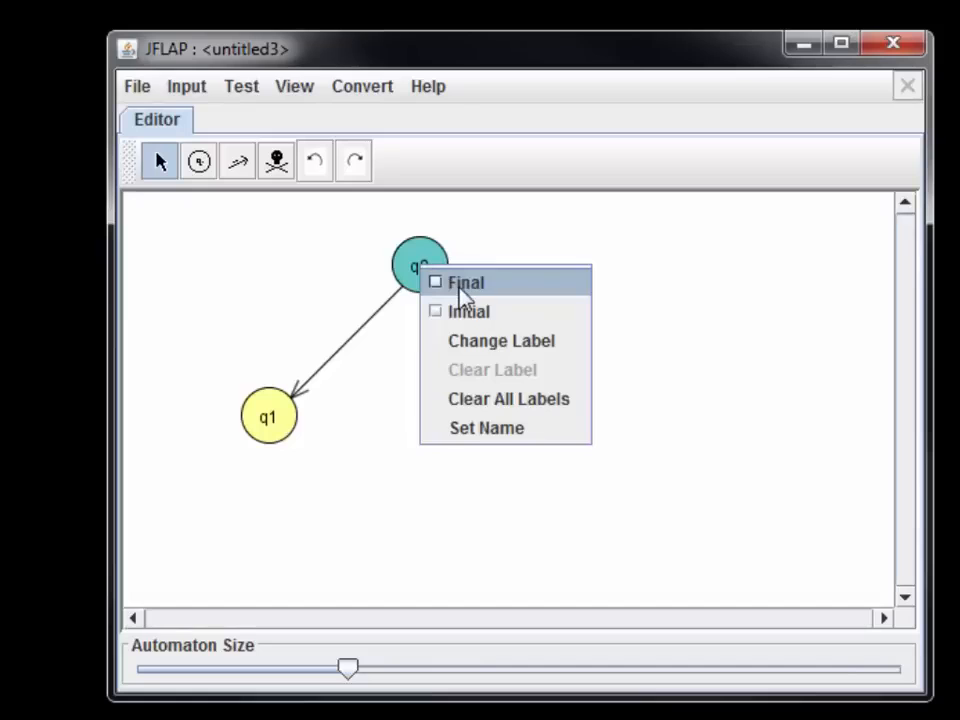
left_click(463, 297)
right_click(427, 262)
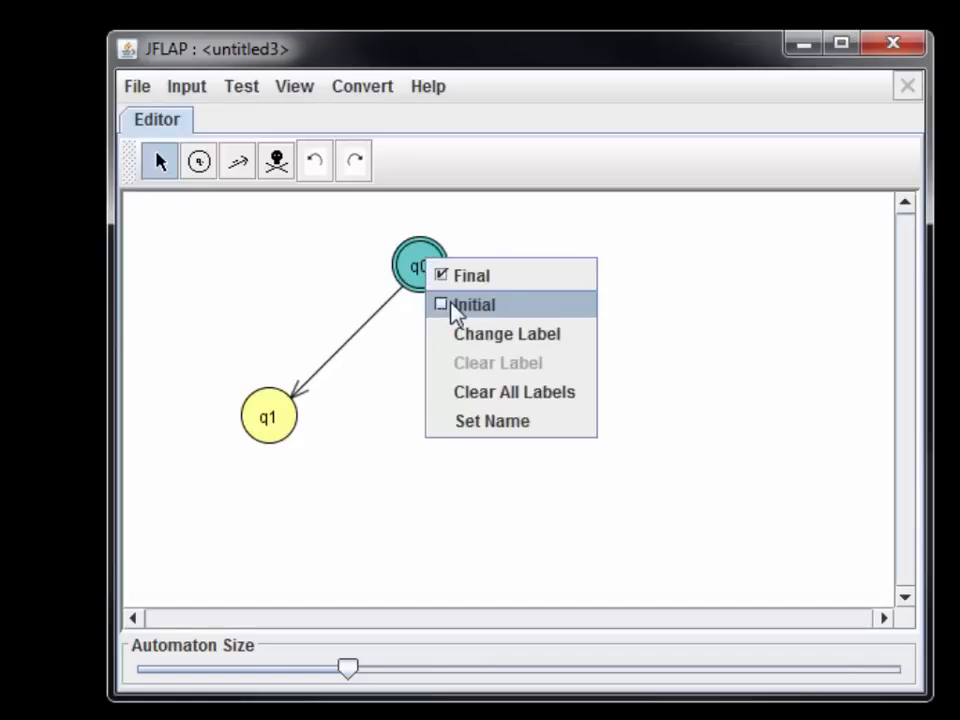
left_click(455, 305)
right_click(426, 259)
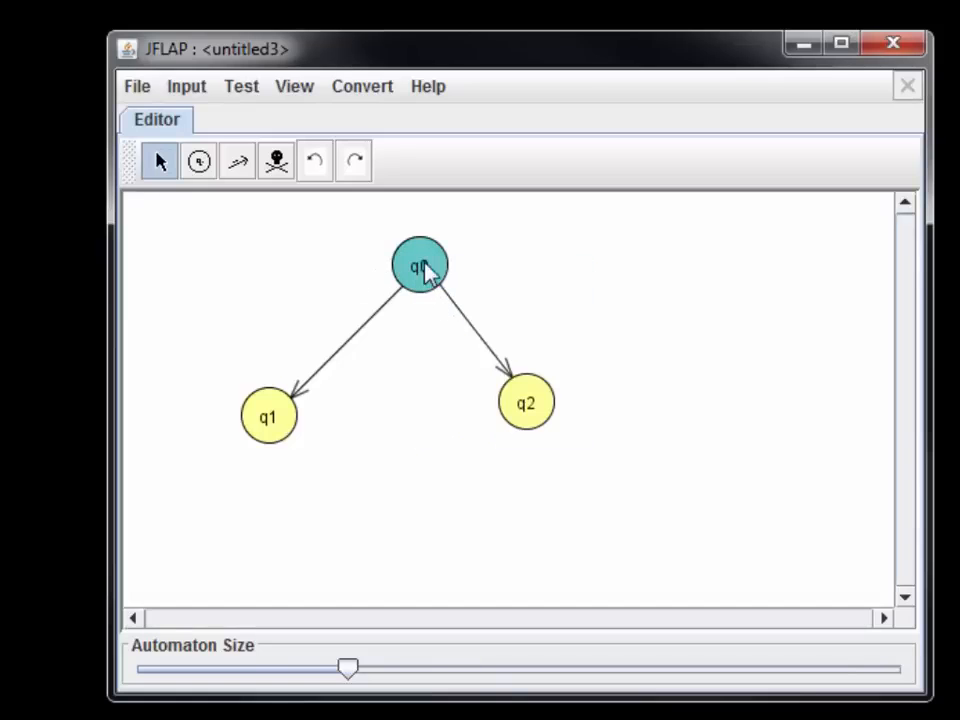
- Add the label "root" to state q0 and clear that label again
right_click(425, 268)
left_click(459, 338)
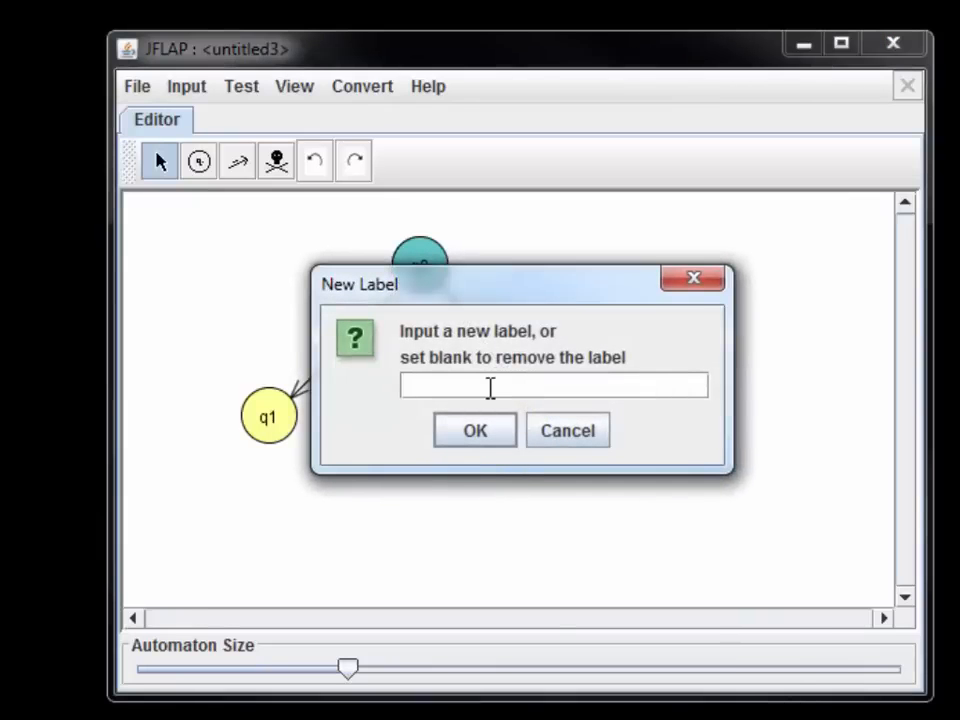
type("root")
key("Return")
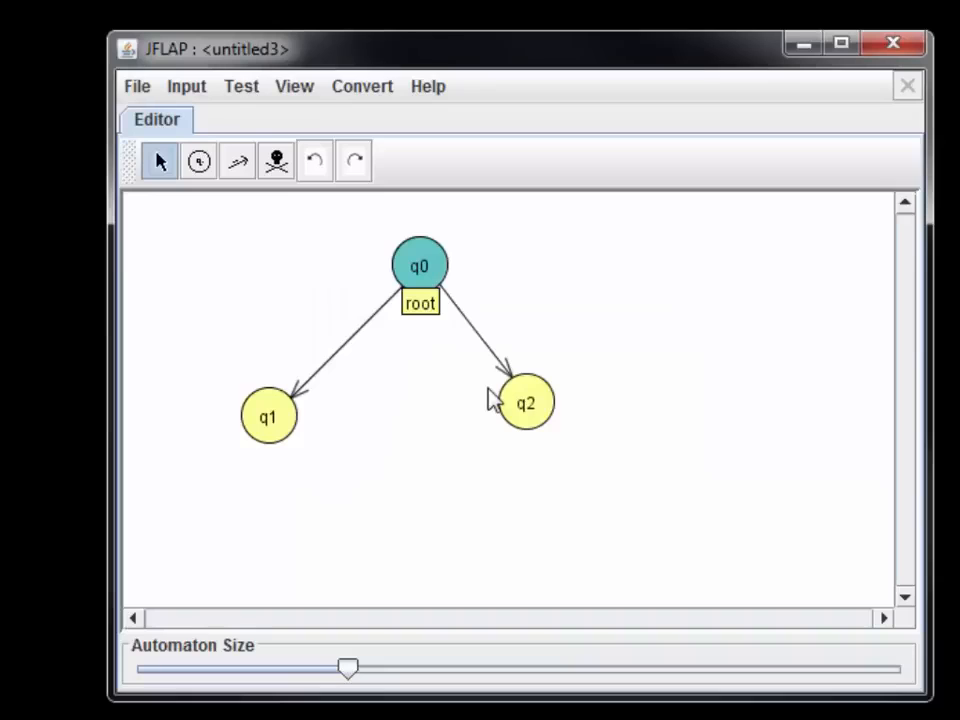
right_click(420, 267)
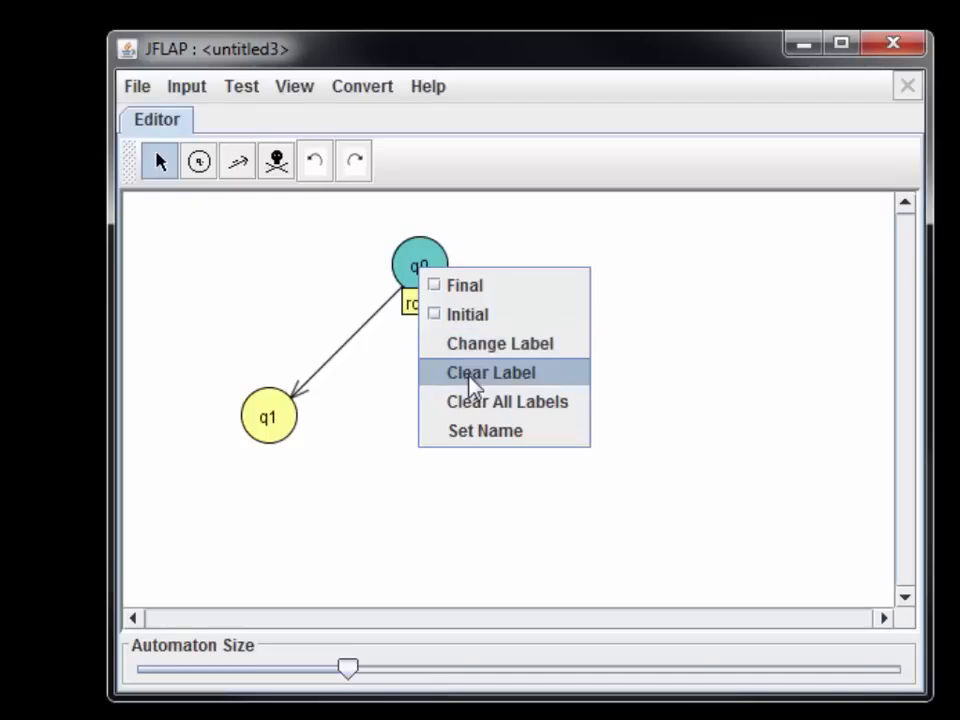
left_click(463, 372)
- Rename state q0 as <S>
right_click(419, 271)
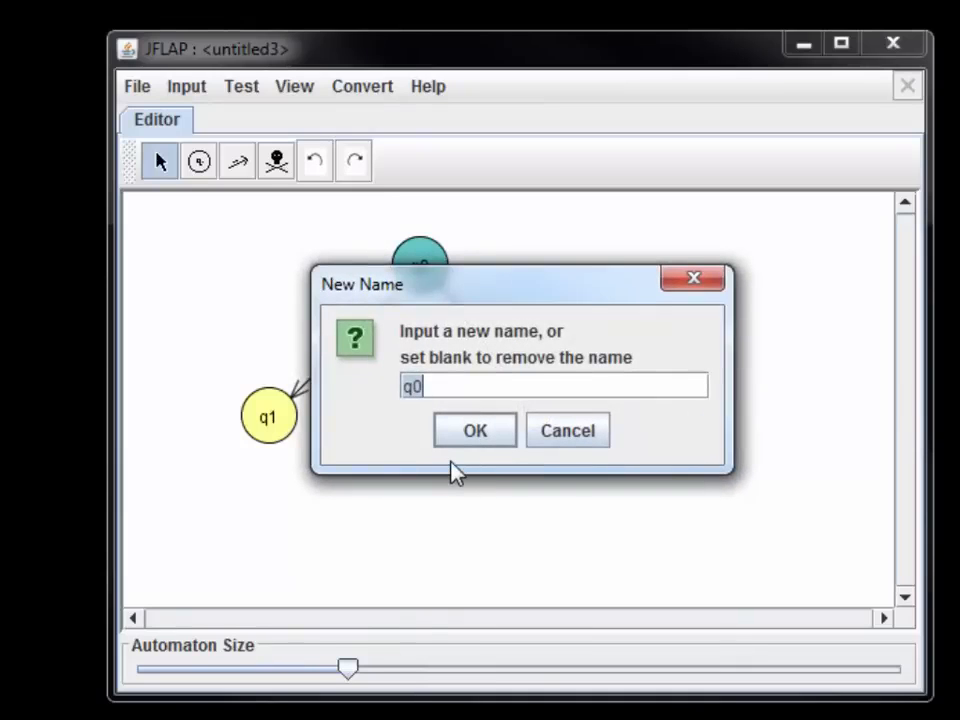
type("<S>")
key("Return")
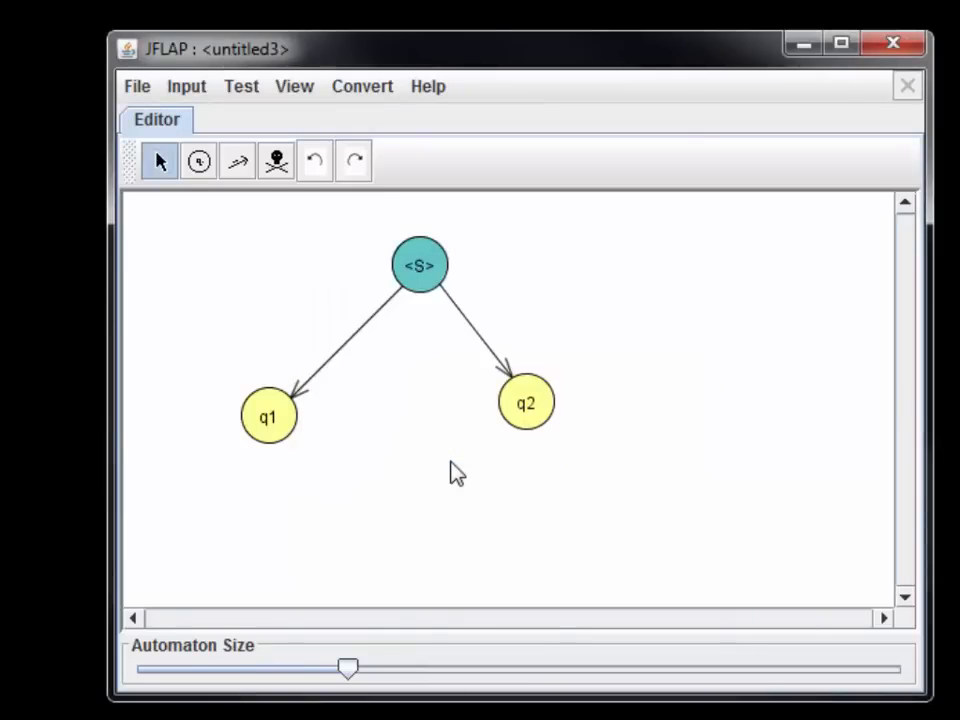
- Move state q2 directly beneath <S> and rename it <A>
left_click_drag(540, 411, 435, 416)
right_click(437, 415)
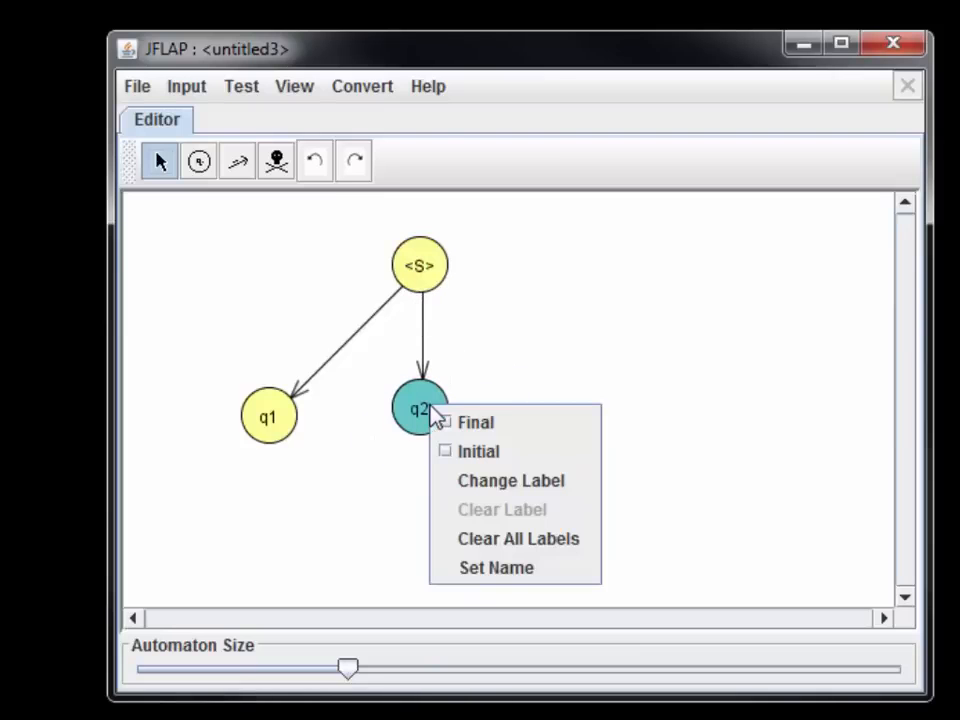
left_click(470, 569)
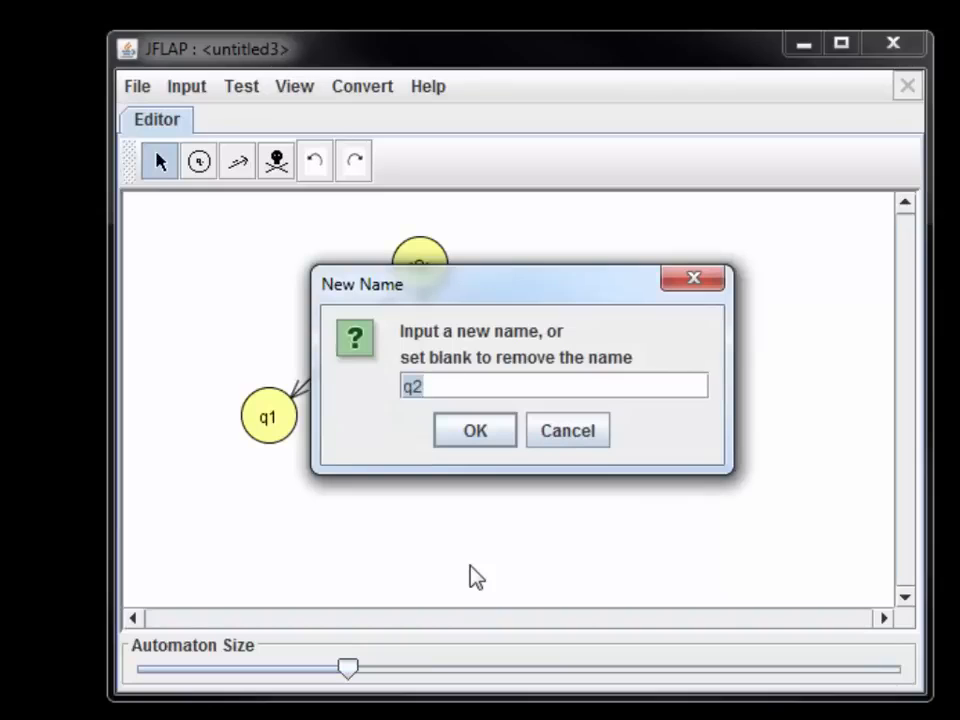
key("BackSpace")
key("Return")
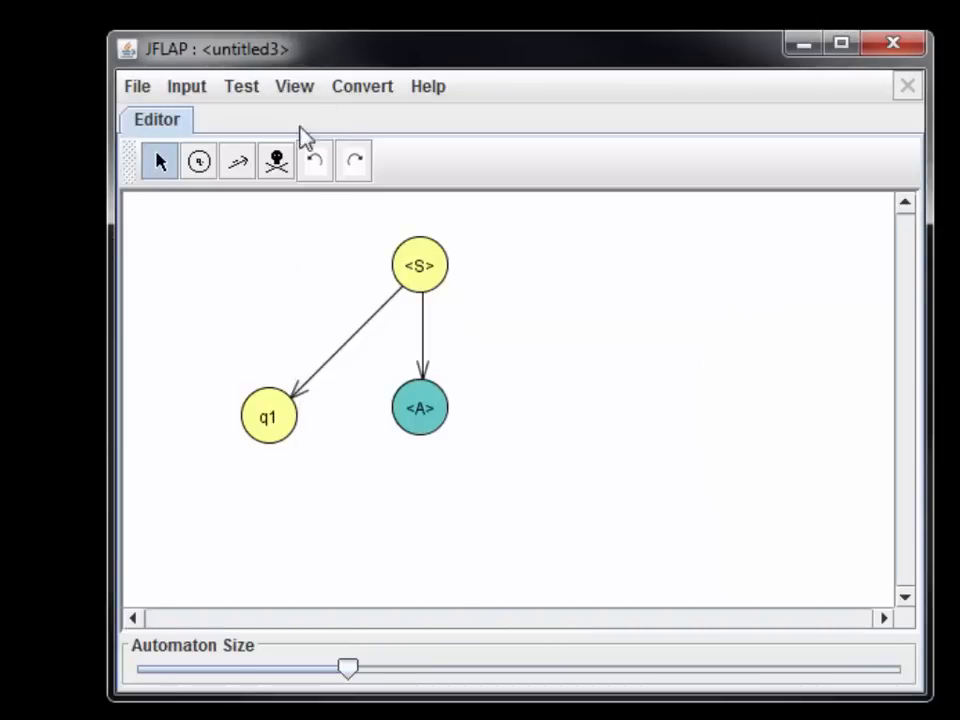
- Delete the transition from <S> to q1 and the state q1 itself
left_click(277, 161)
left_click(313, 373)
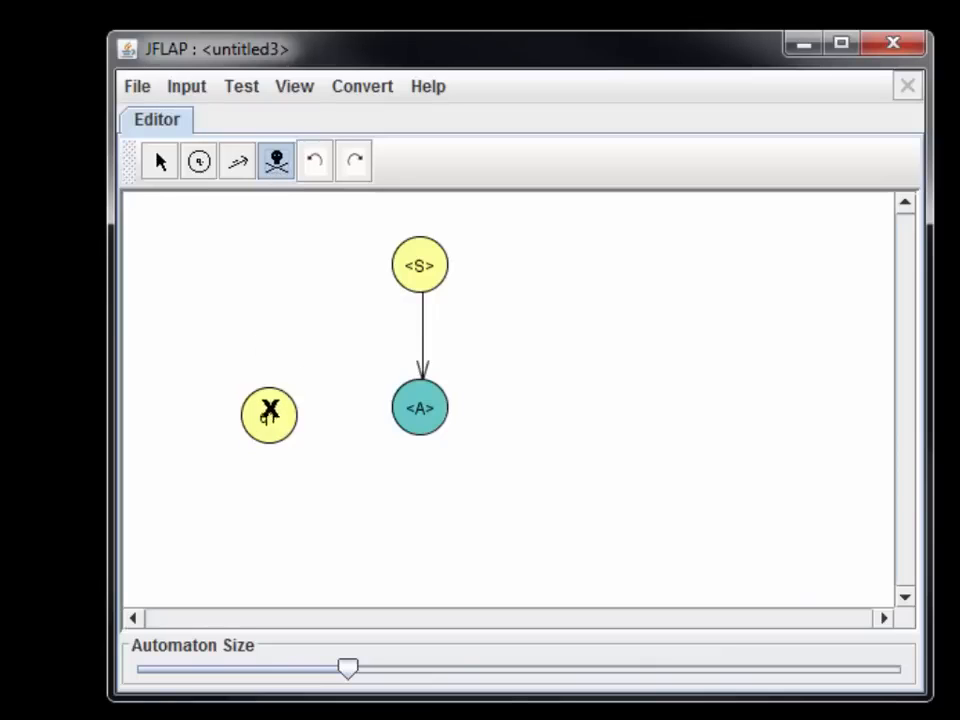
left_click(268, 411)
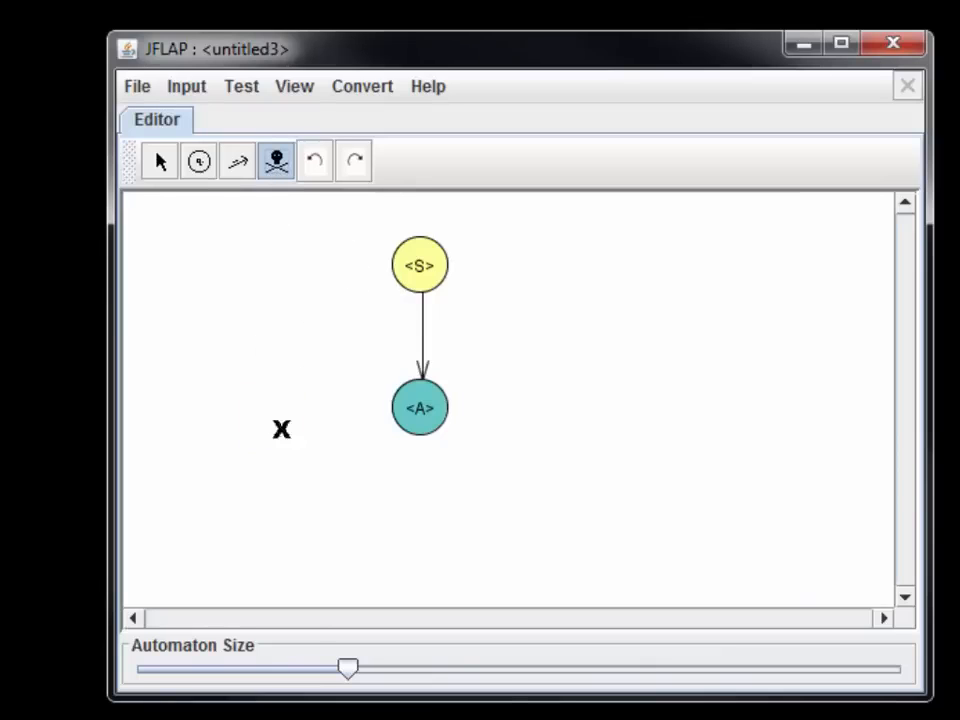
- Place three new states in a row below <A>
left_click(199, 161)
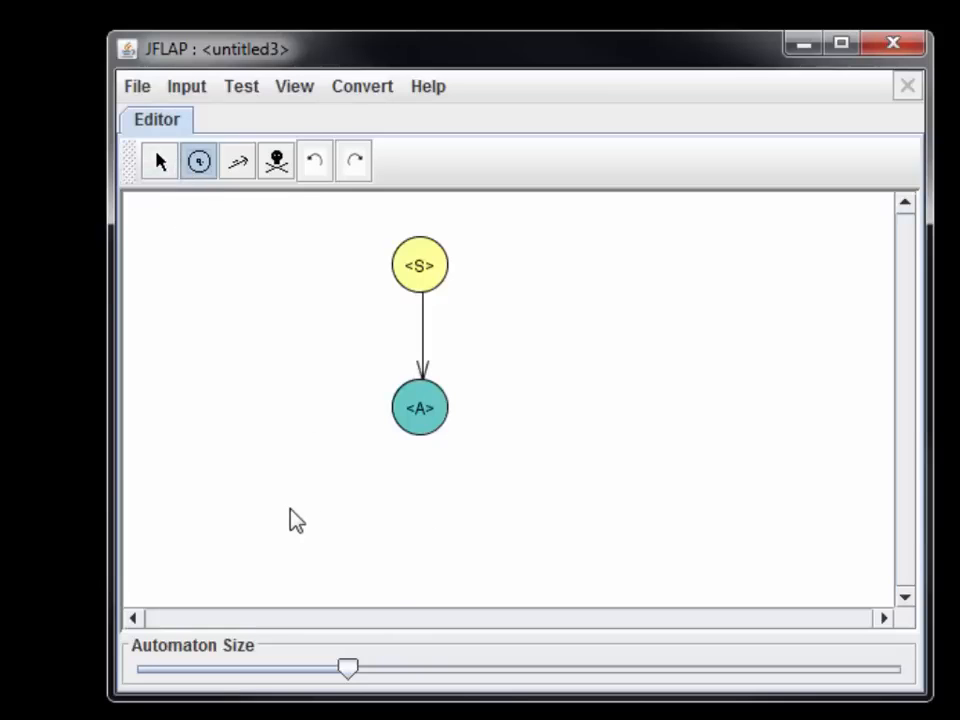
left_click(428, 510)
left_click(533, 497)
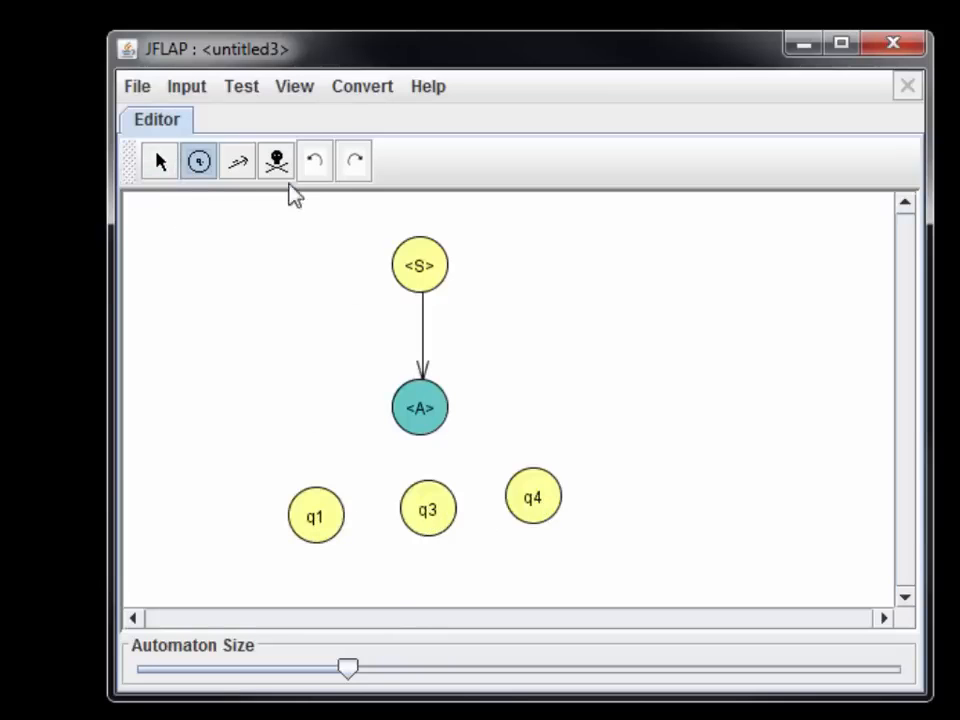
- Create transitions with empty labels from <A> to each of the three states q1, q3 and q4 below it
left_click(245, 163)
left_click_drag(410, 428, 318, 518)
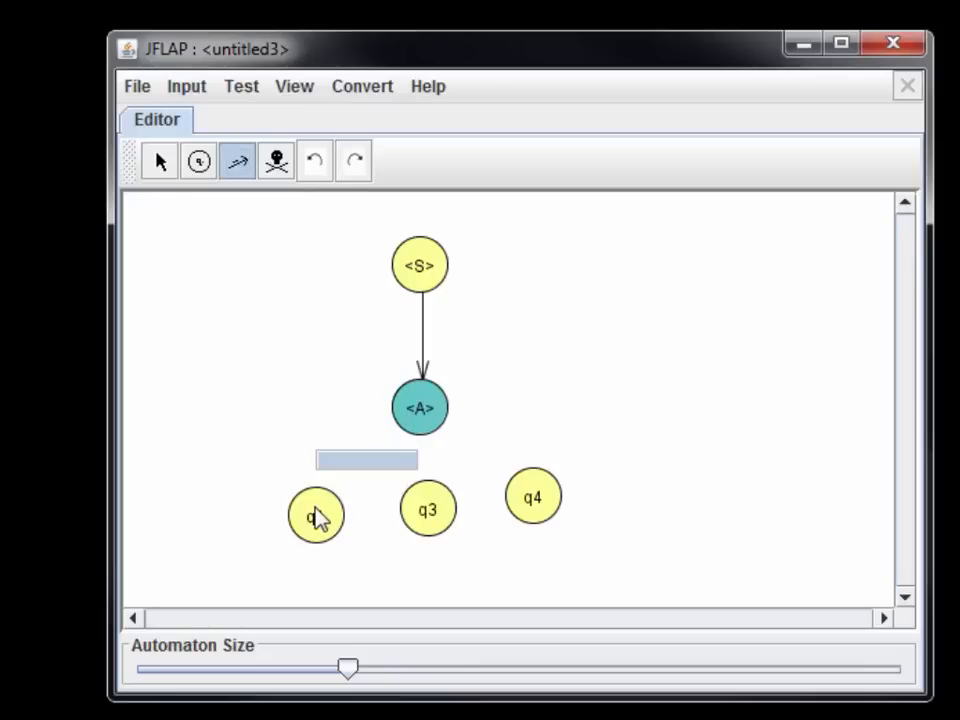
key("Return")
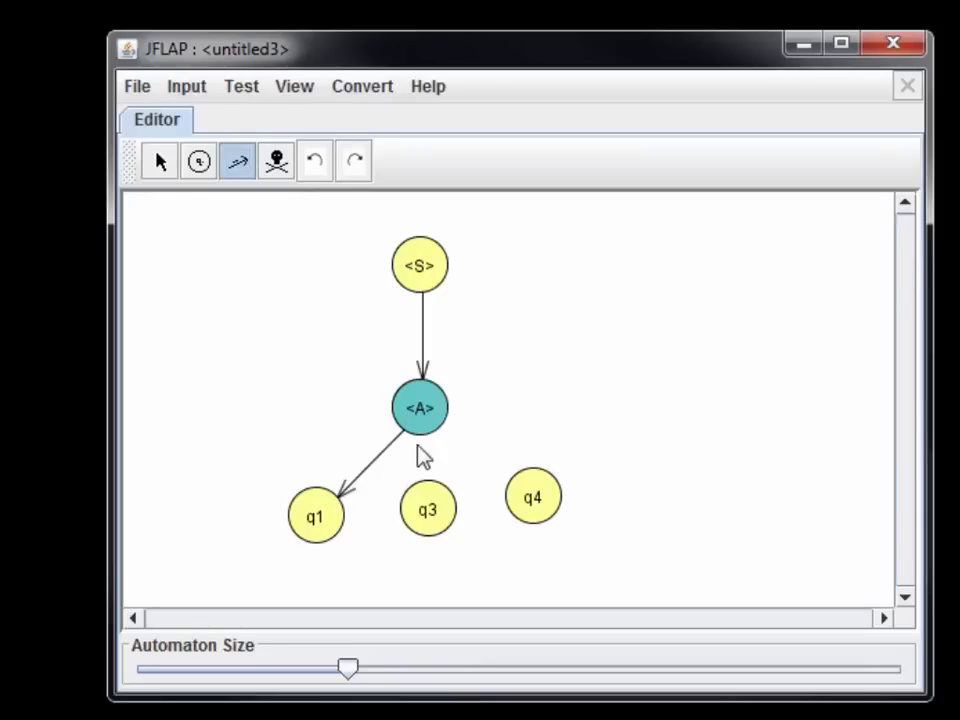
left_click_drag(418, 422, 435, 516)
key("Return")
left_click_drag(432, 418, 538, 510)
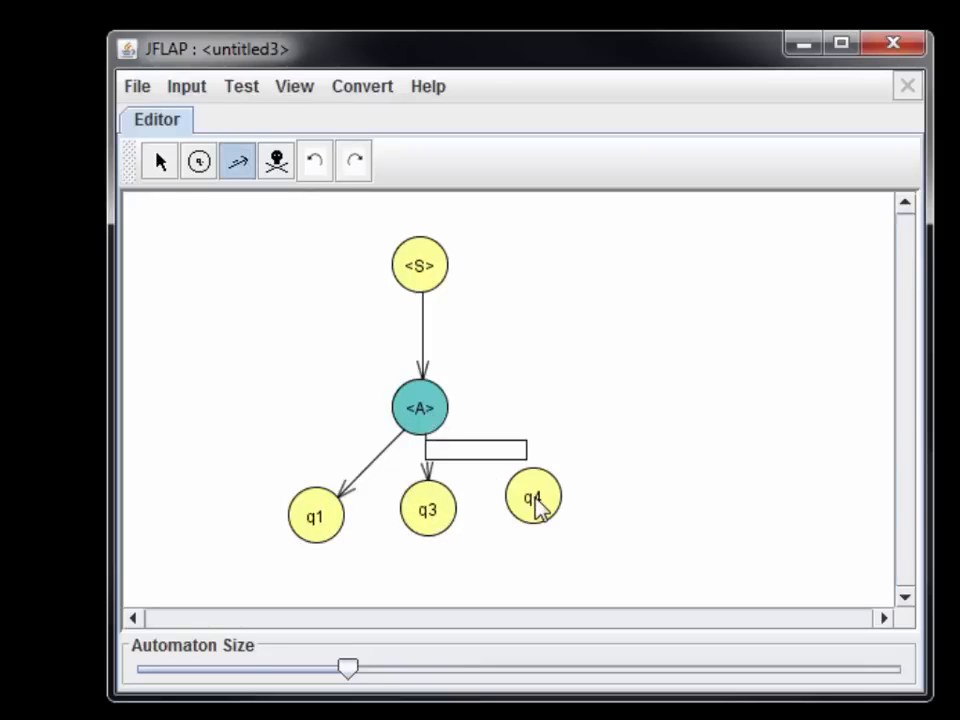
key("Return")
left_click(334, 532)
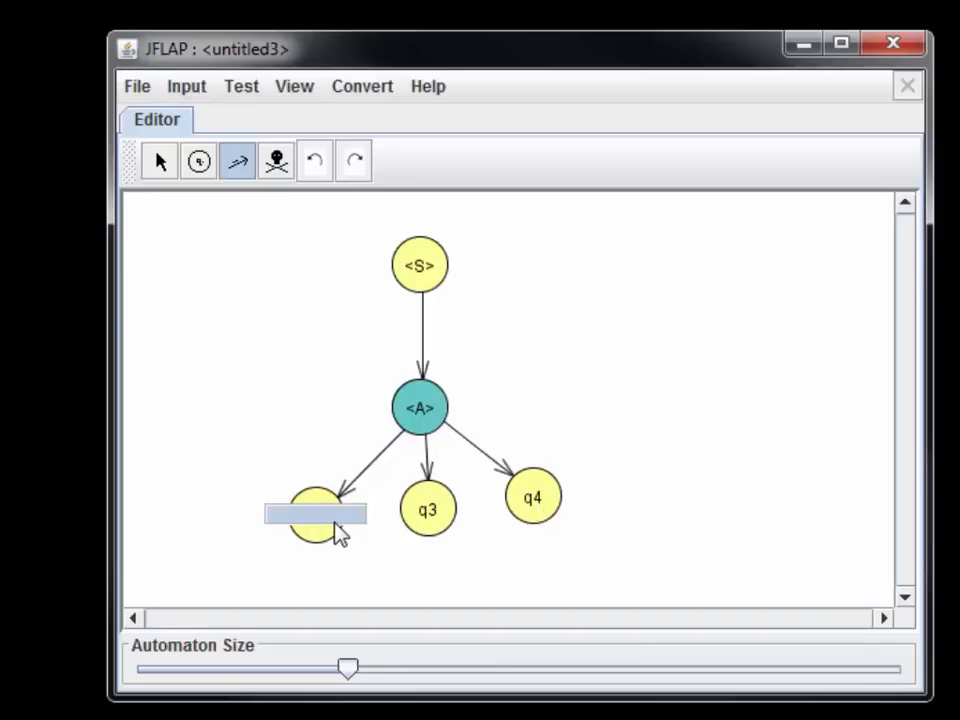
- Rename state q1, the leftmost child of <A>, as <A>
key("Return")
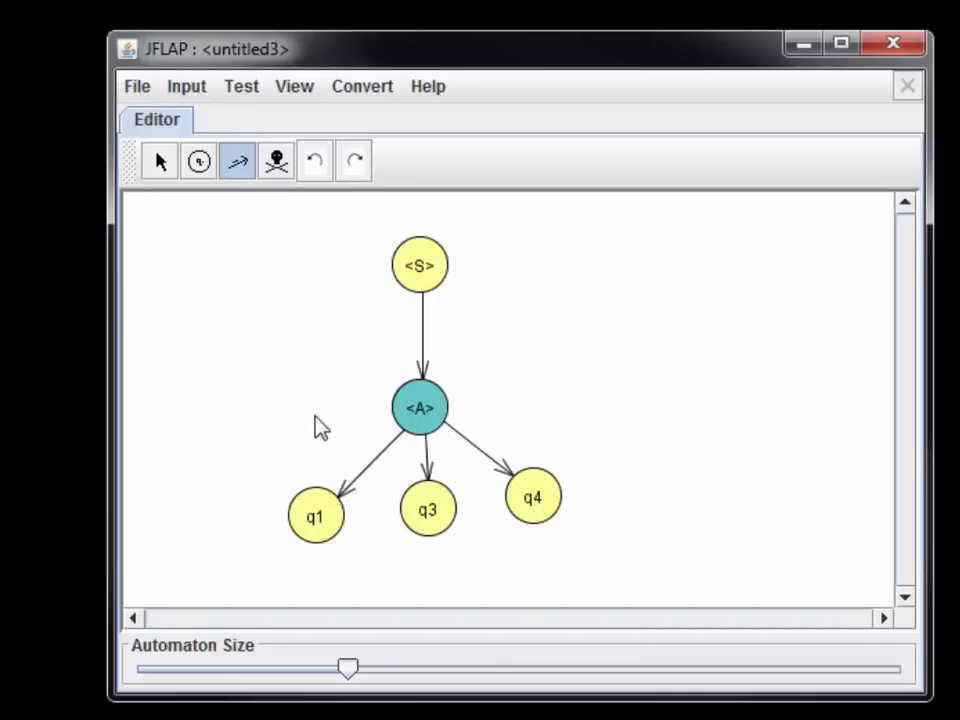
left_click(172, 174)
right_click(328, 532)
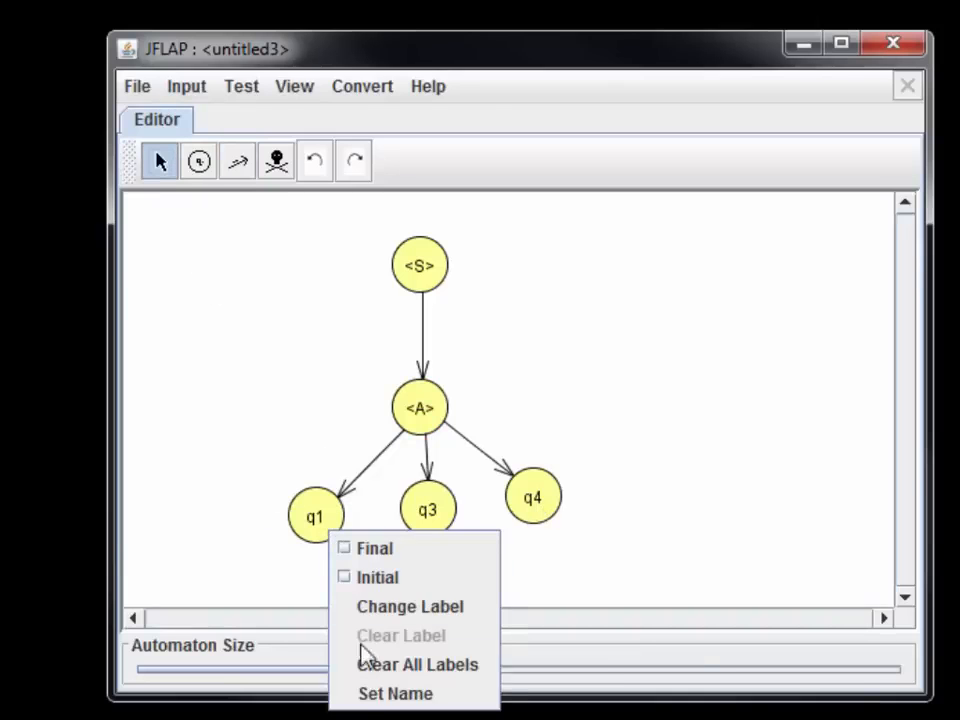
left_click(375, 694)
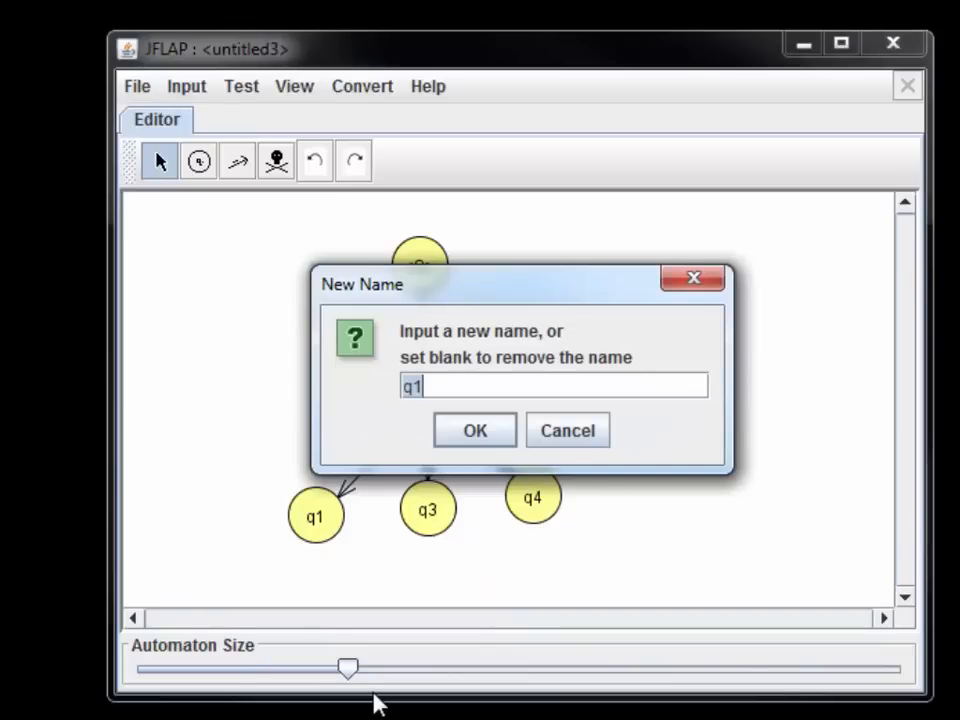
type("<A>")
key("Return")
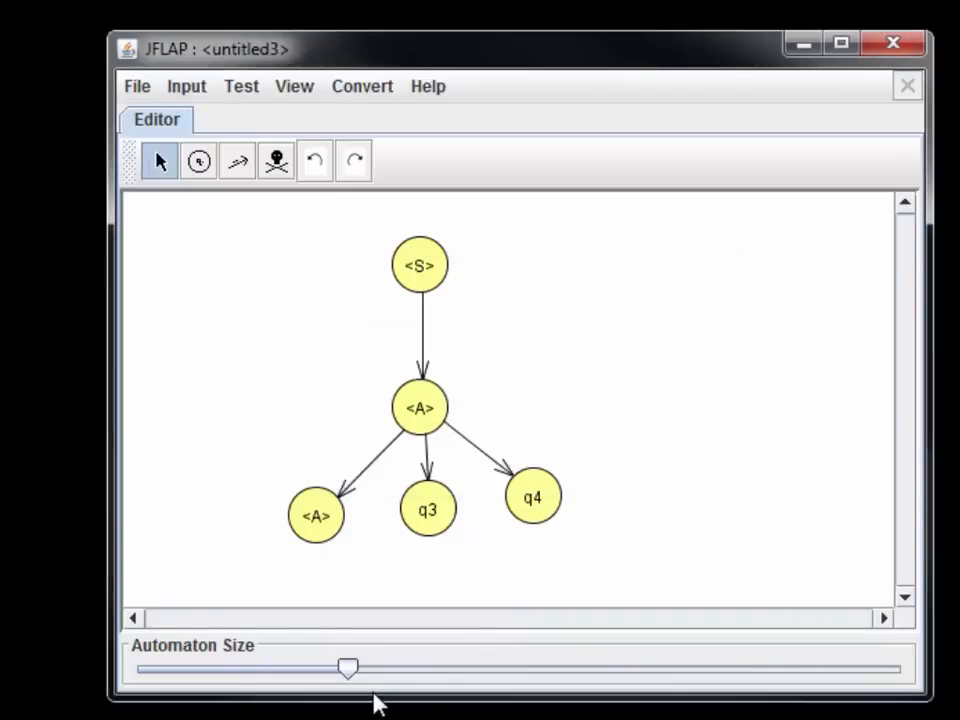
- Rename the middle child state q3 as +
left_click(426, 524)
right_click(429, 526)
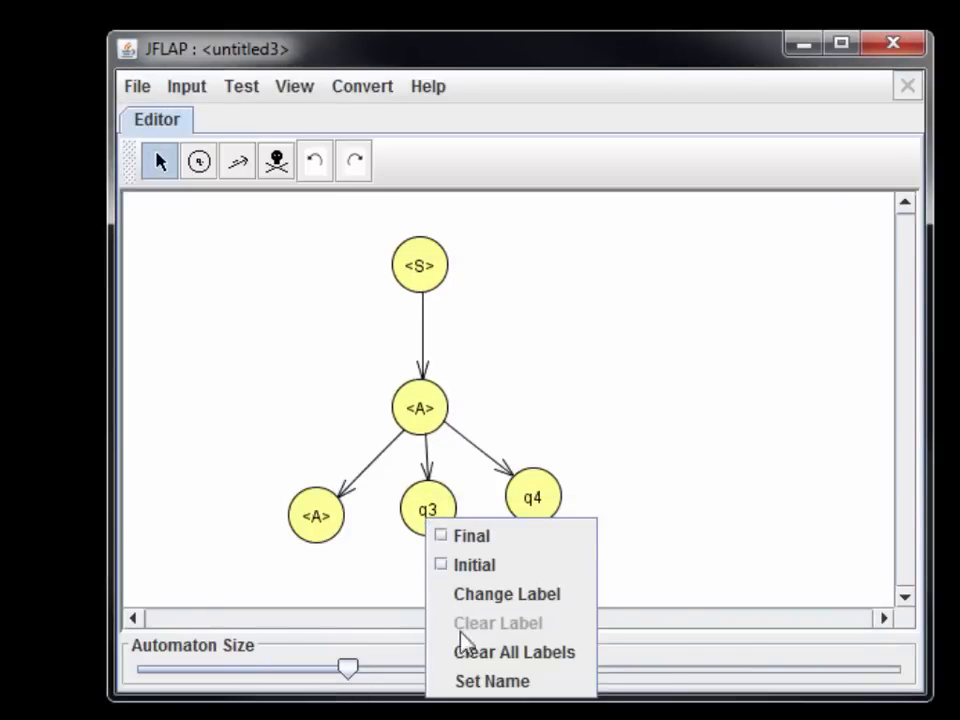
left_click(463, 682)
type("+")
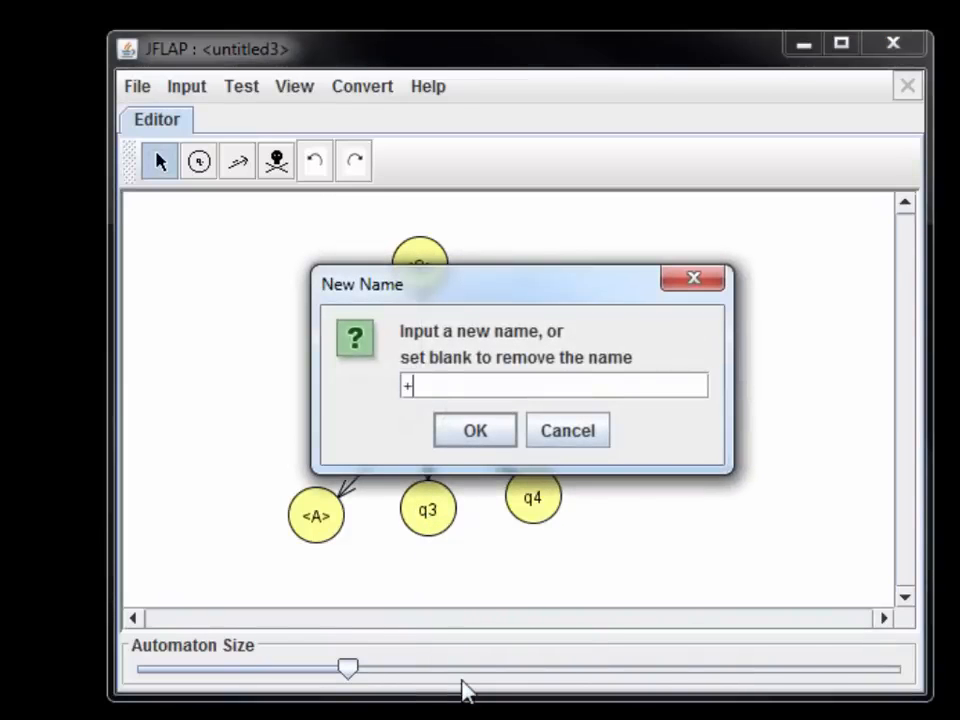
key("Return")
- Rename state q4, the rightmost child, as <A>
right_click(541, 490)
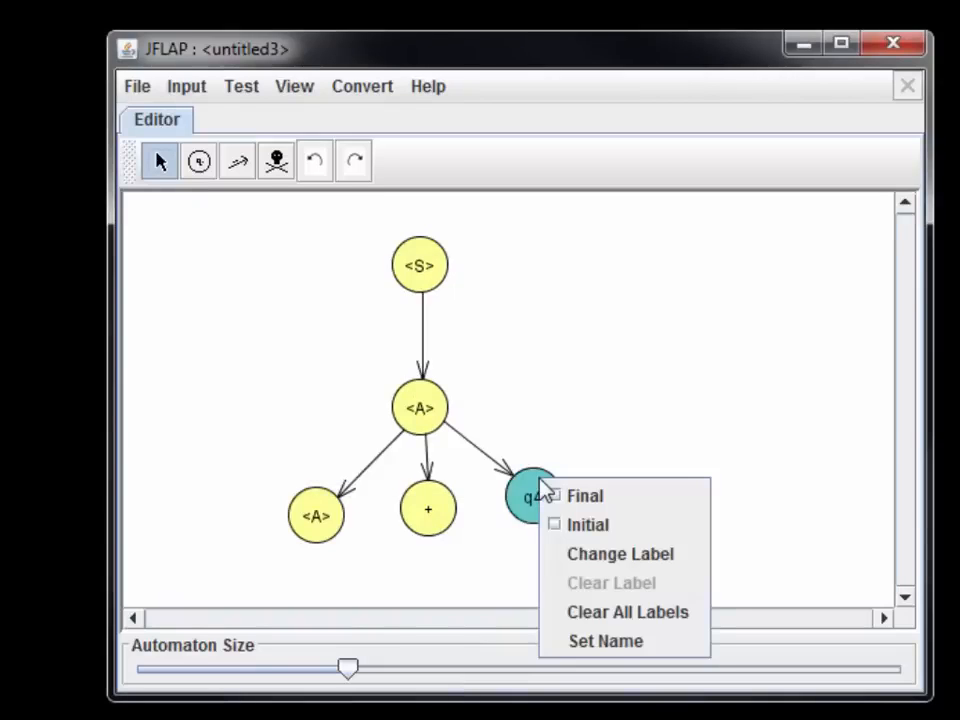
left_click(566, 645)
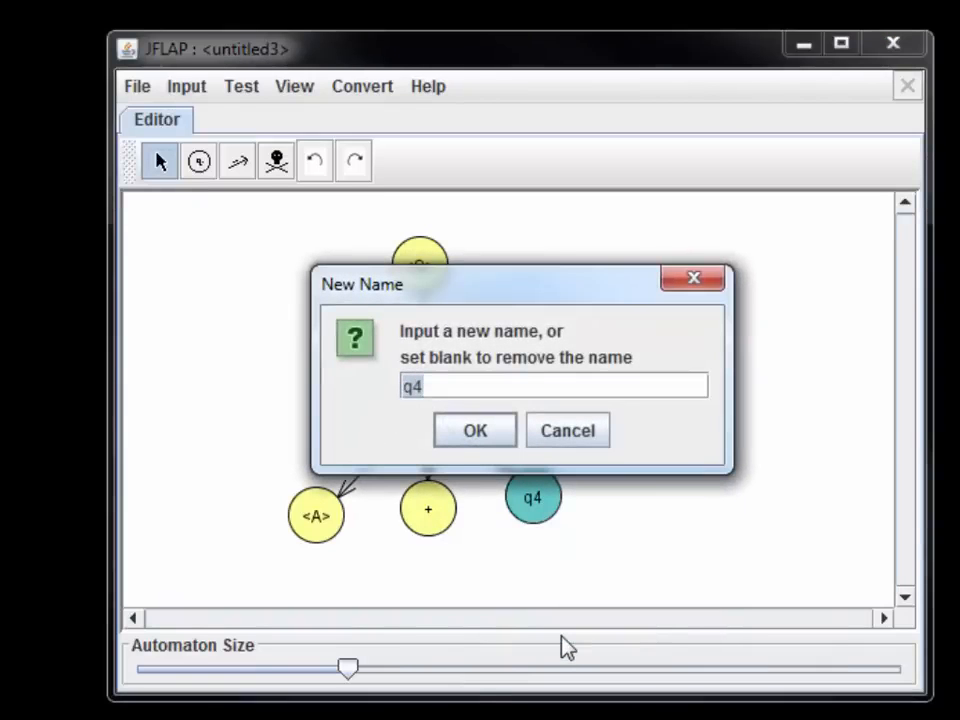
type("<A>")
key("Return")
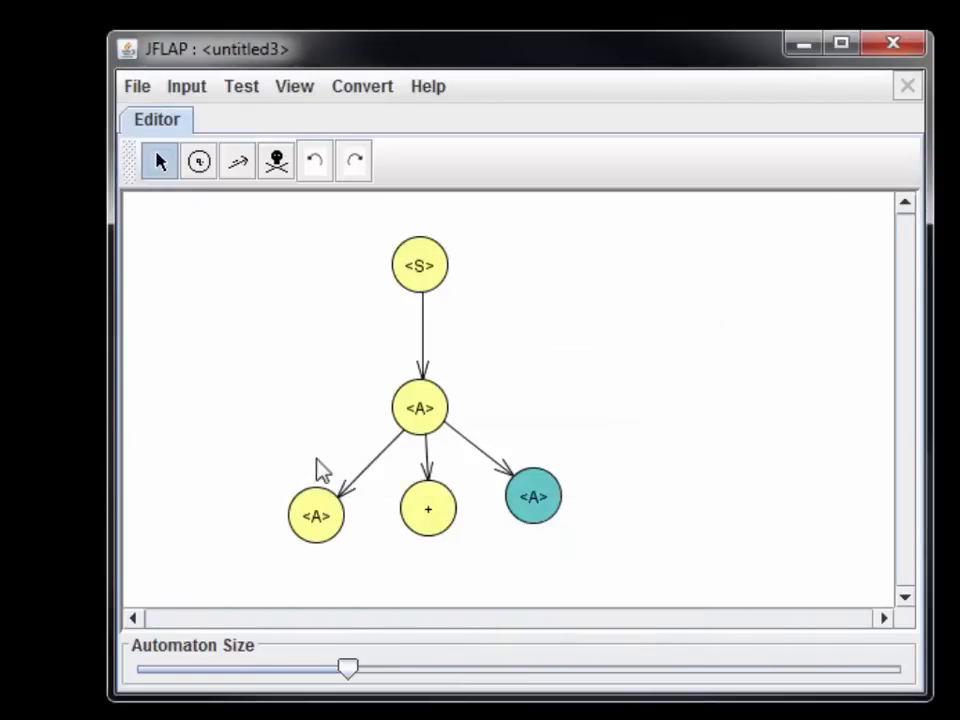
- Move the rightmost <A> level with its siblings and closer to +, and align + directly beneath the parent <A>
left_click_drag(537, 510, 506, 527)
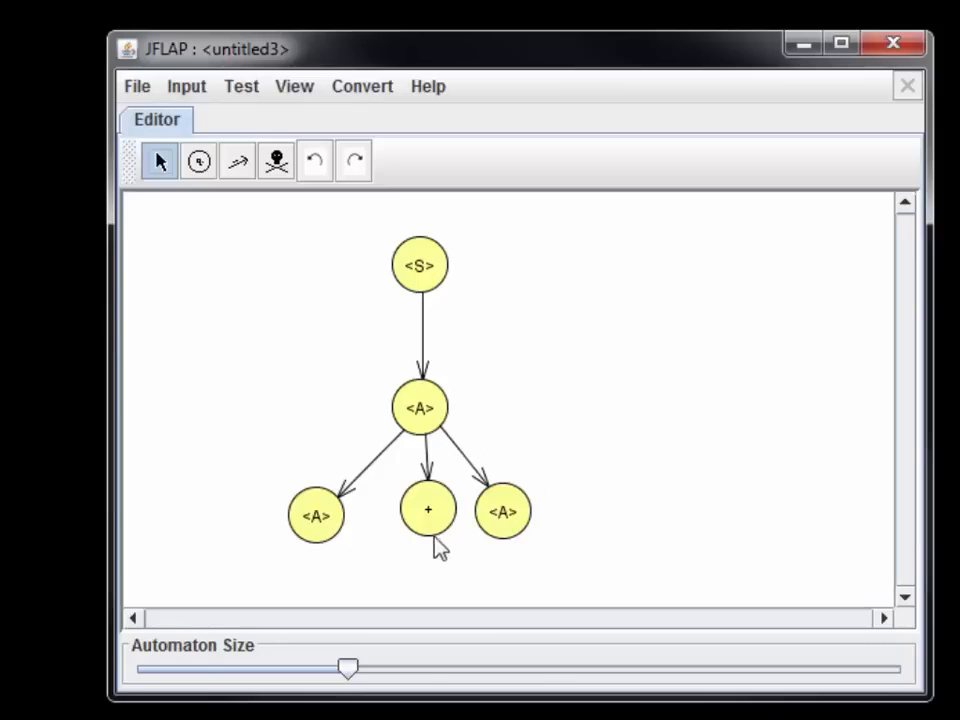
left_click(428, 537)
mouse_move(428, 537)
left_mouse_down()
mouse_move(407, 546)
mouse_move(420, 537)
left_mouse_up()
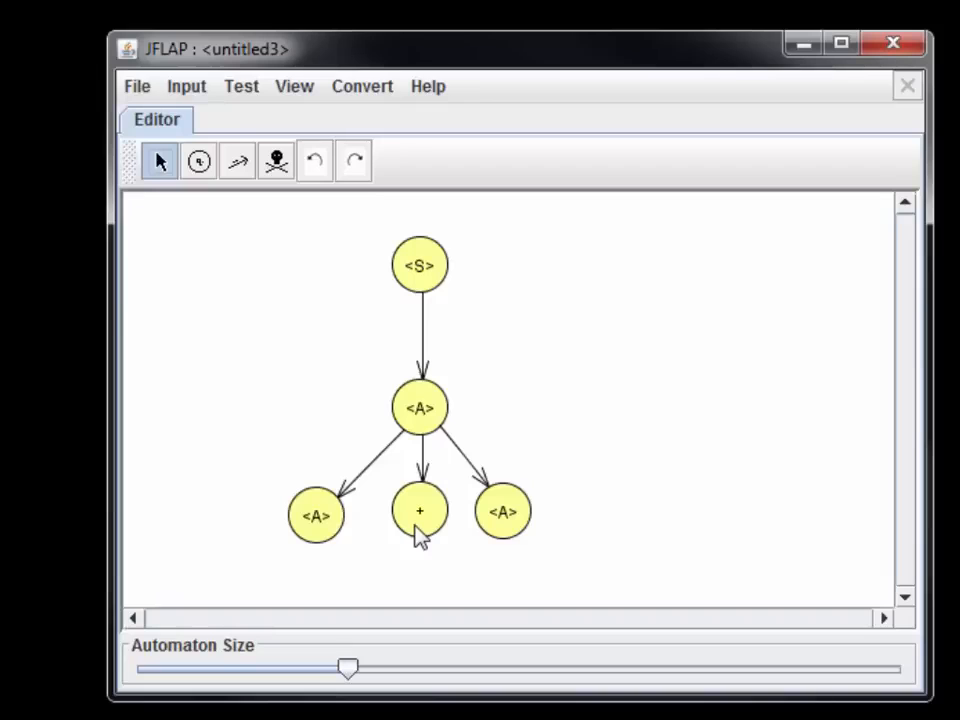
- Save the automaton to the Desktop under the file name Day2
left_click(138, 88)
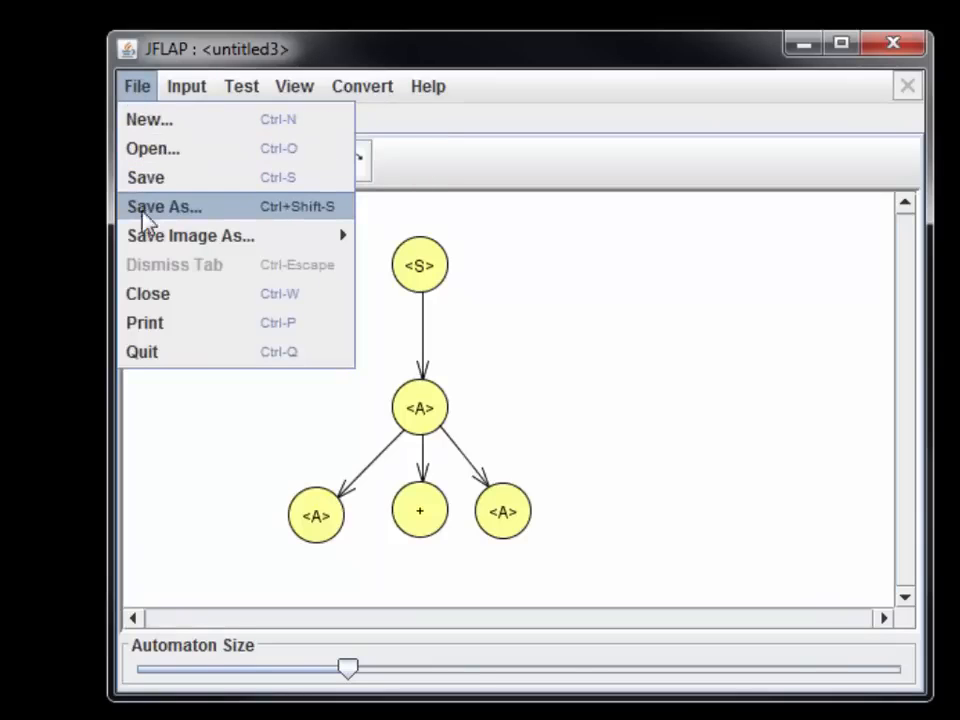
left_click(141, 210)
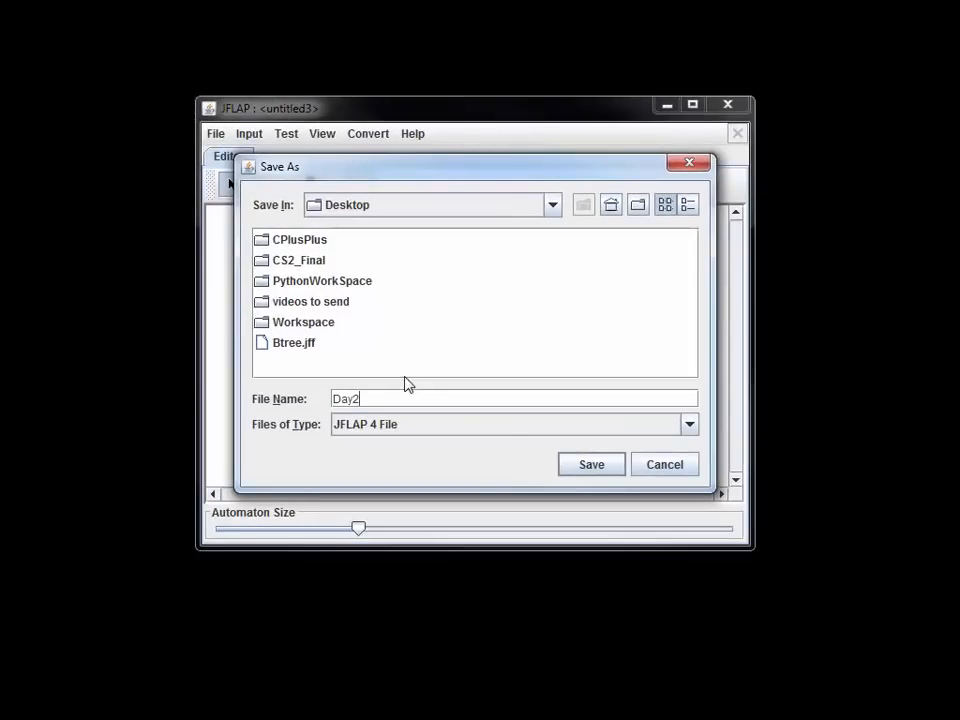
type("Day2")
key("Return")
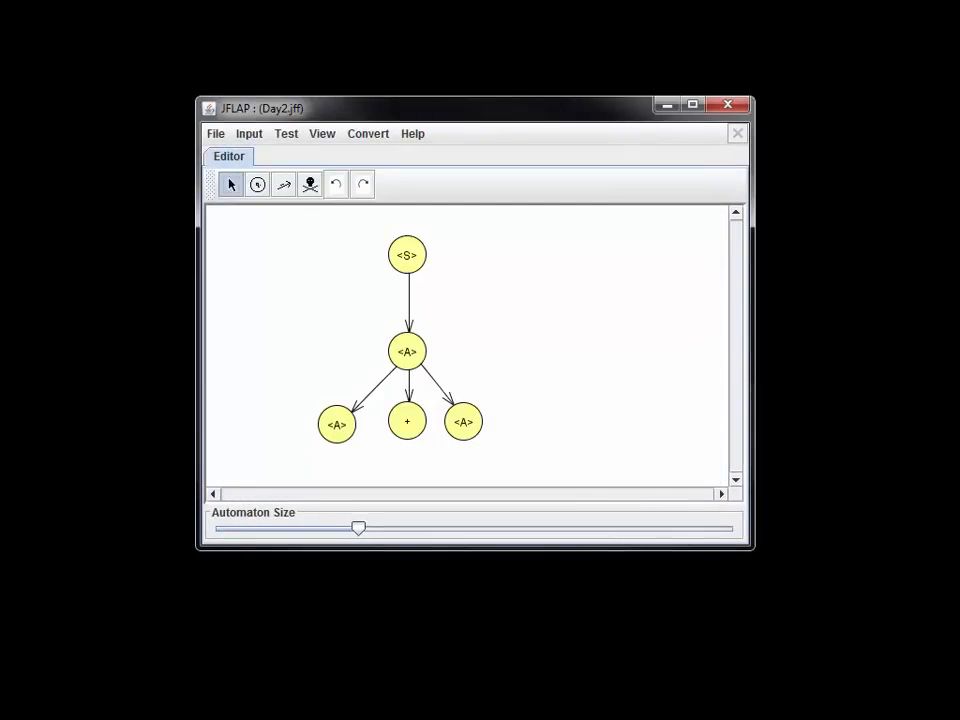
left_click_drag(5, 200, 106, 166)
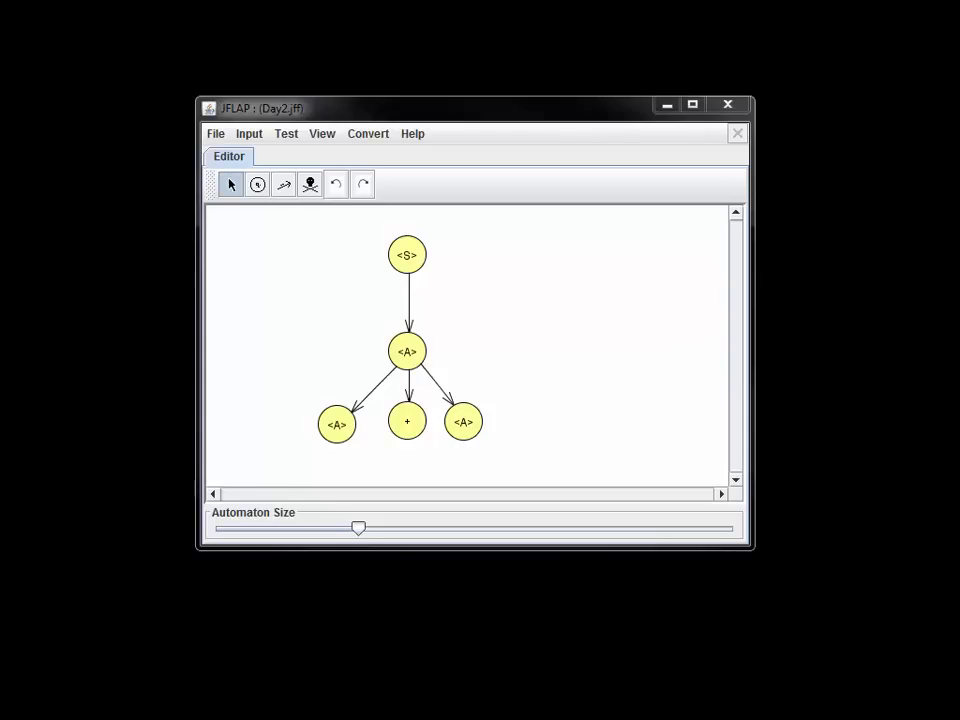
left_click_drag(2, 190, 127, 132)
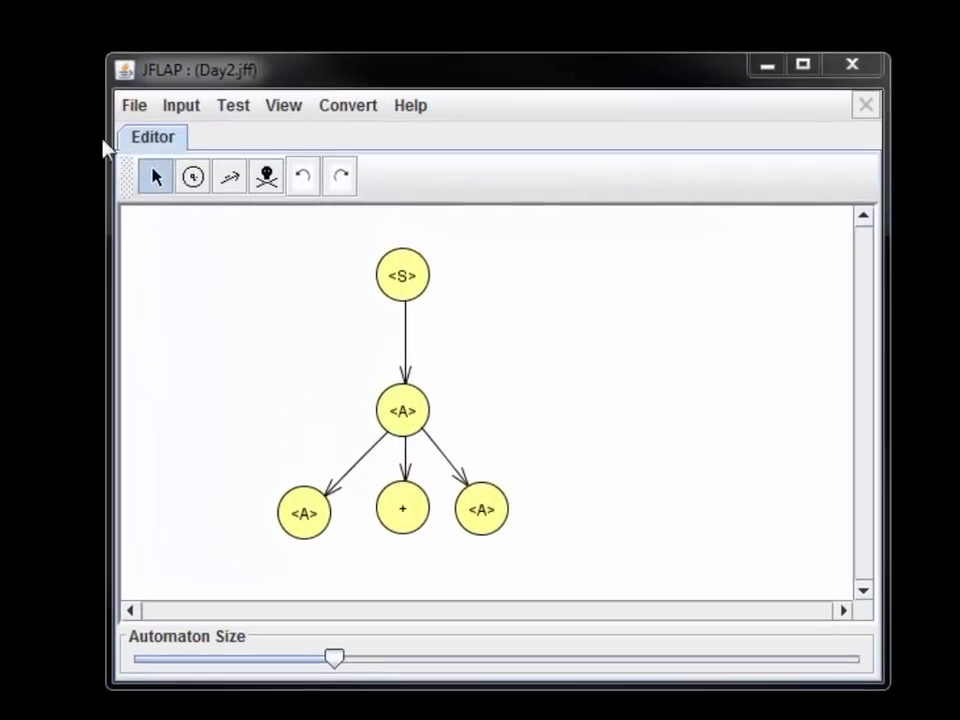
left_click(134, 105)
mouse_move(171, 256)
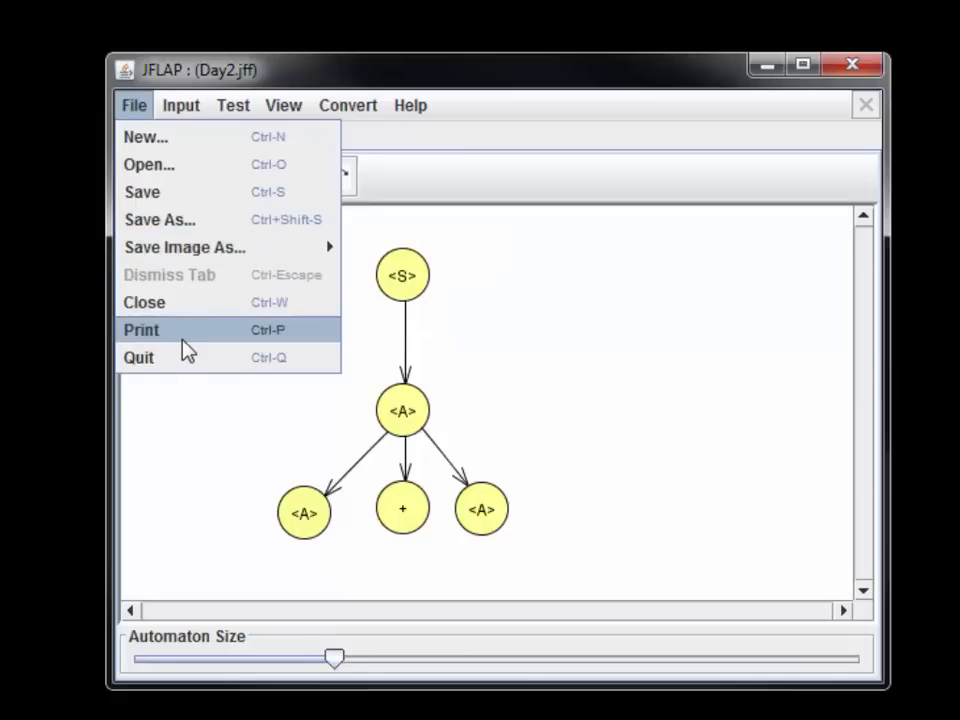
left_click(538, 287)
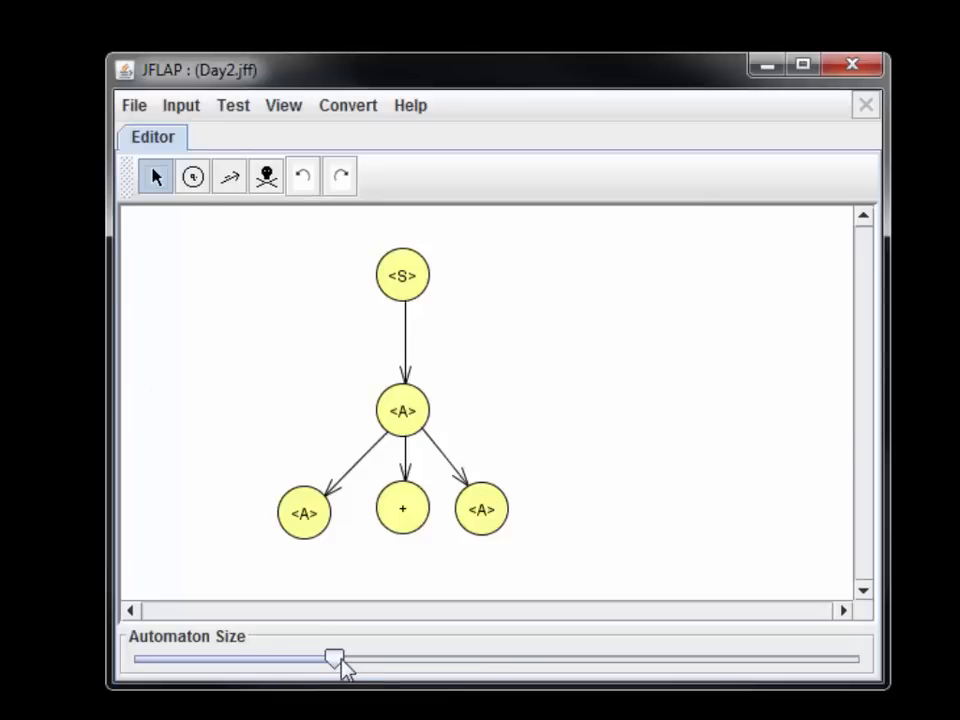
- Increase the automaton size and enlarge the editor window to fill most of the screen, so the whole tree fits
left_click_drag(341, 661, 355, 659)
left_click_drag(388, 656, 407, 654)
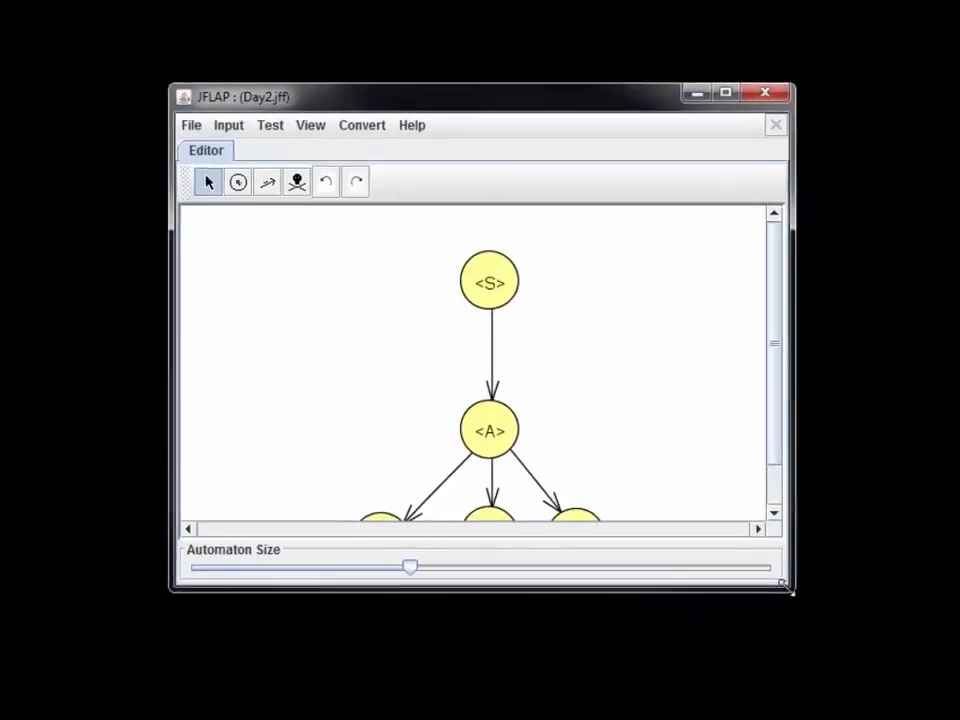
left_click_drag(787, 588, 904, 711)
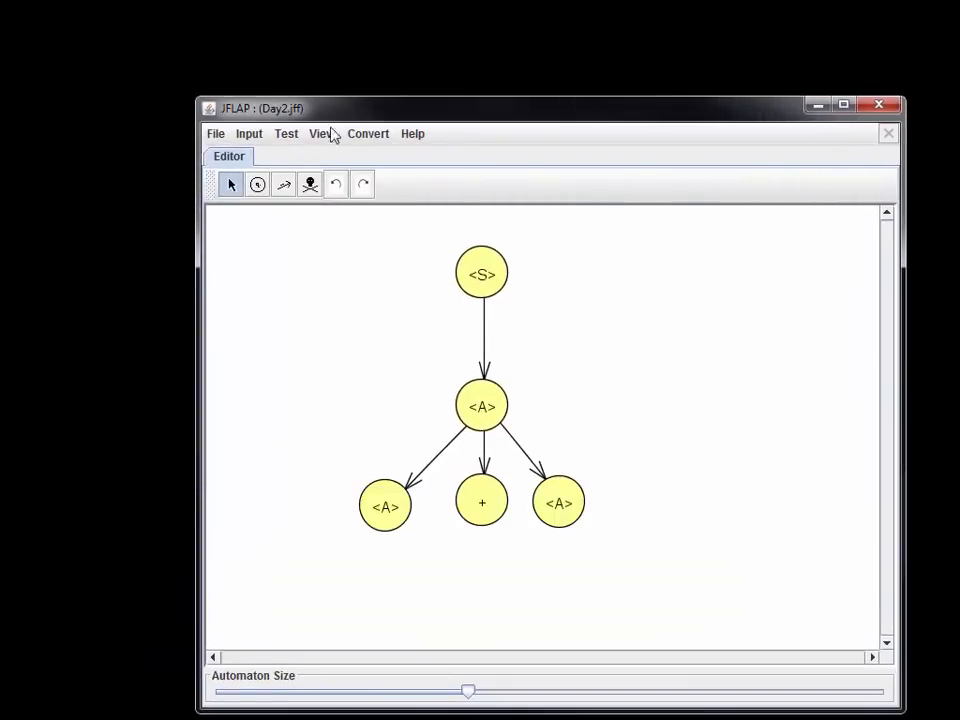
left_click_drag(314, 108, 126, 12)
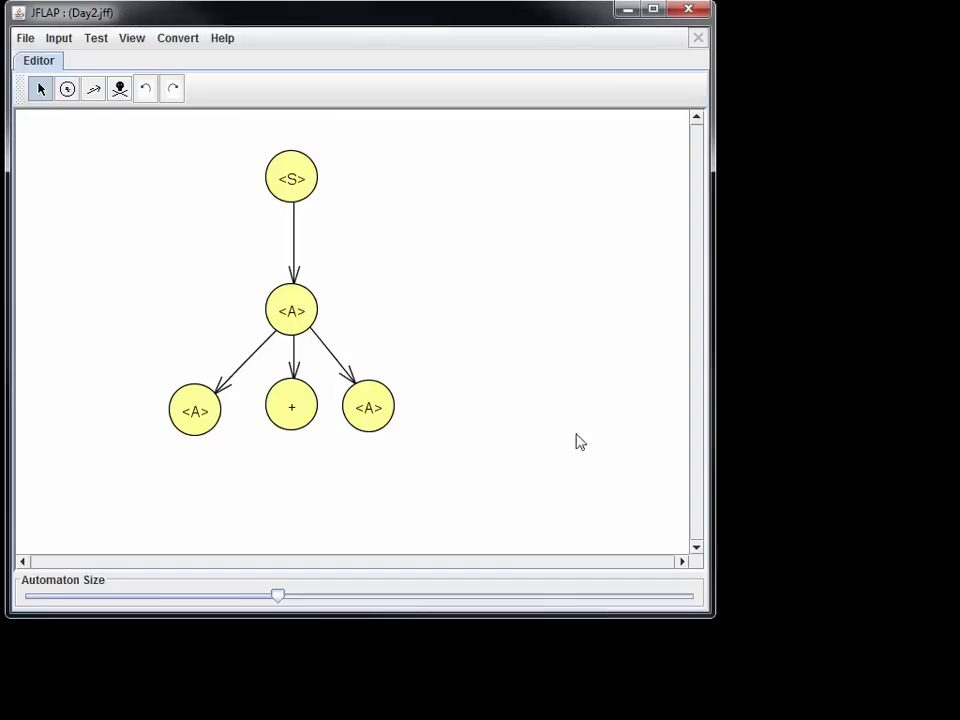
left_click_drag(712, 612, 938, 705)
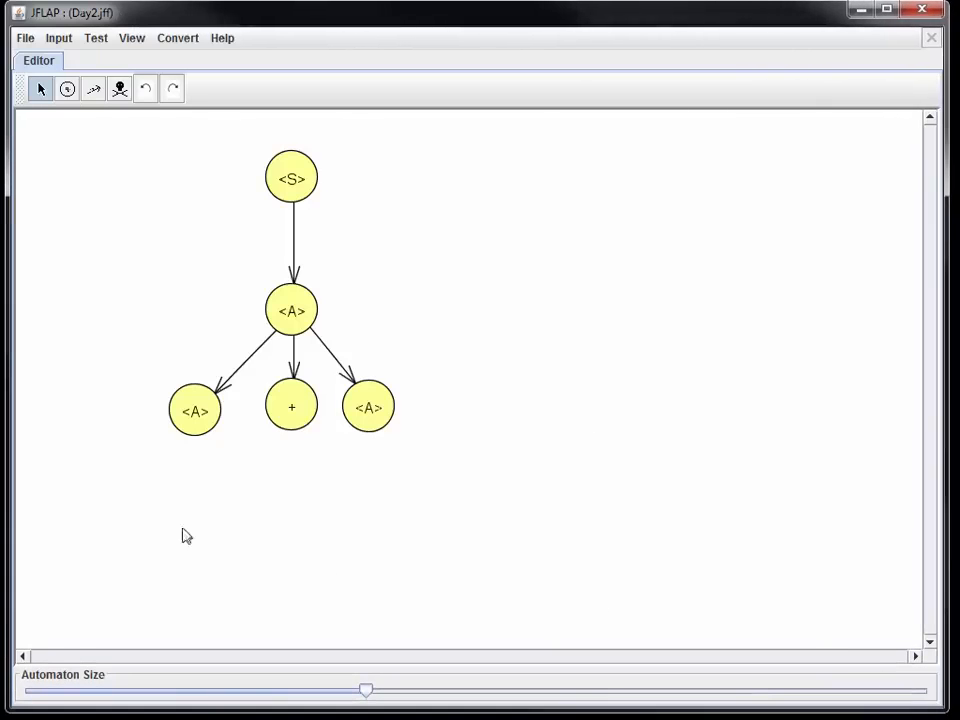
left_click_drag(367, 692, 403, 691)
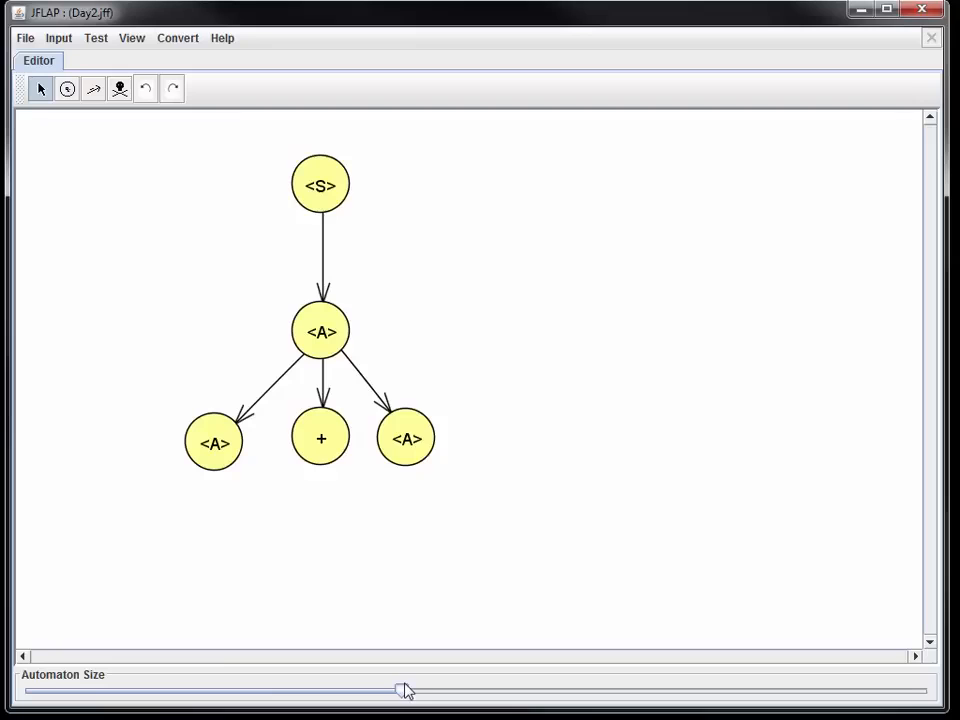
- Move the root state <S> down, closer to the <A> state beneath it
right_click(322, 190)
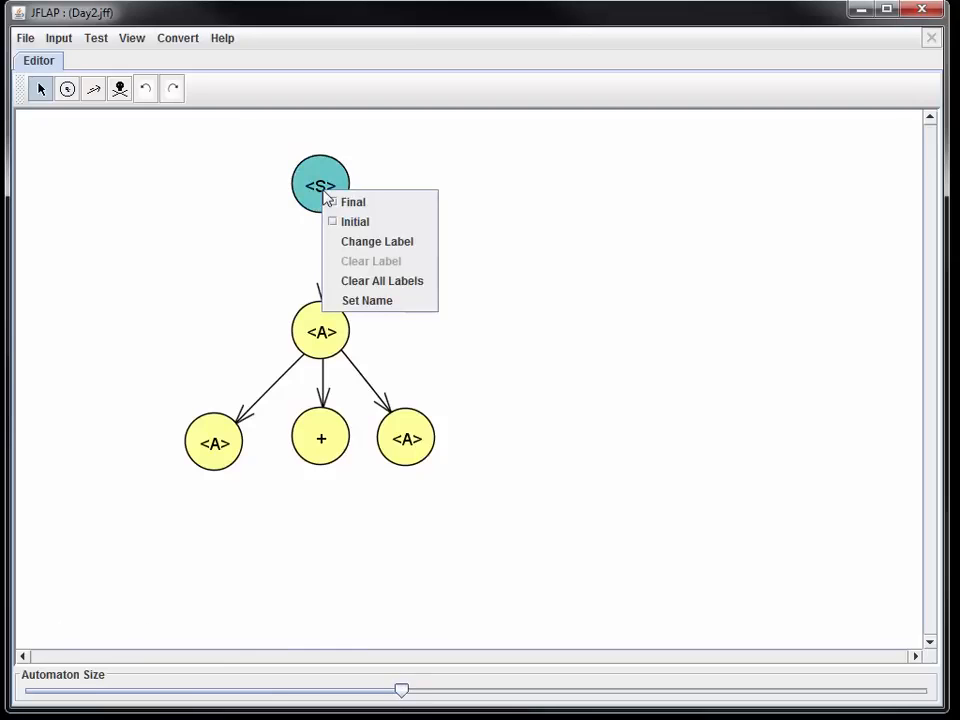
left_click(314, 174)
left_click(320, 315)
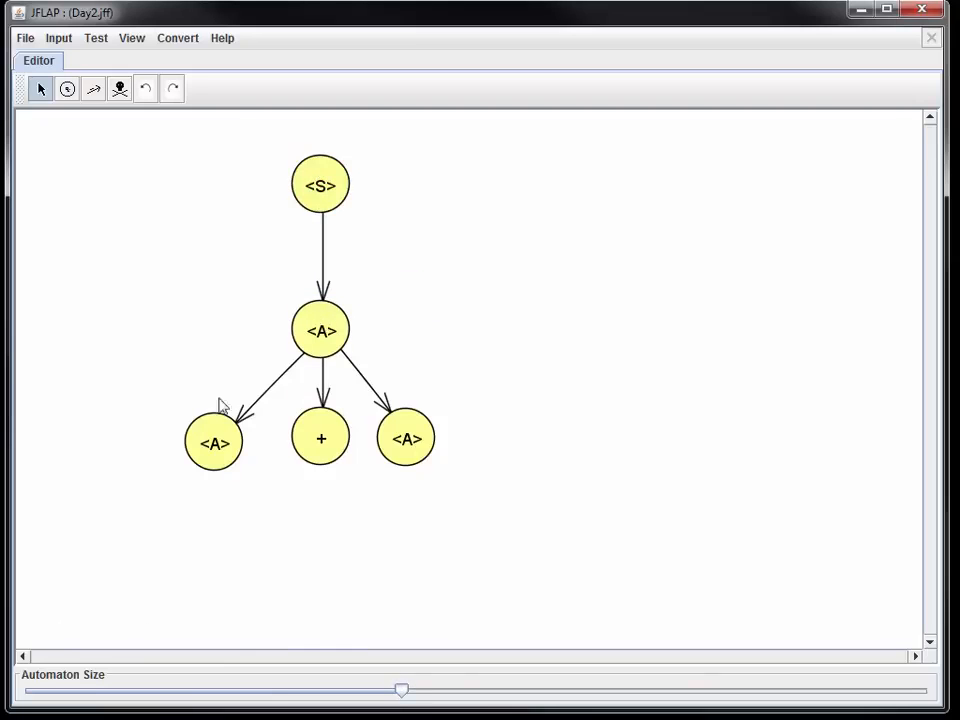
left_click(326, 447)
left_click_drag(314, 180, 318, 222)
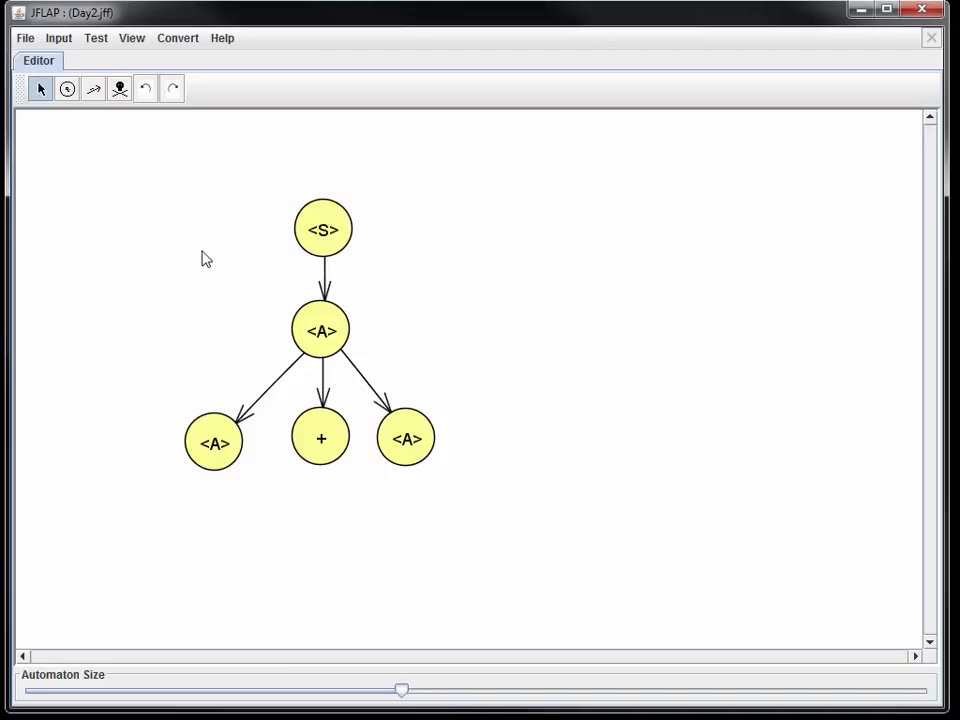